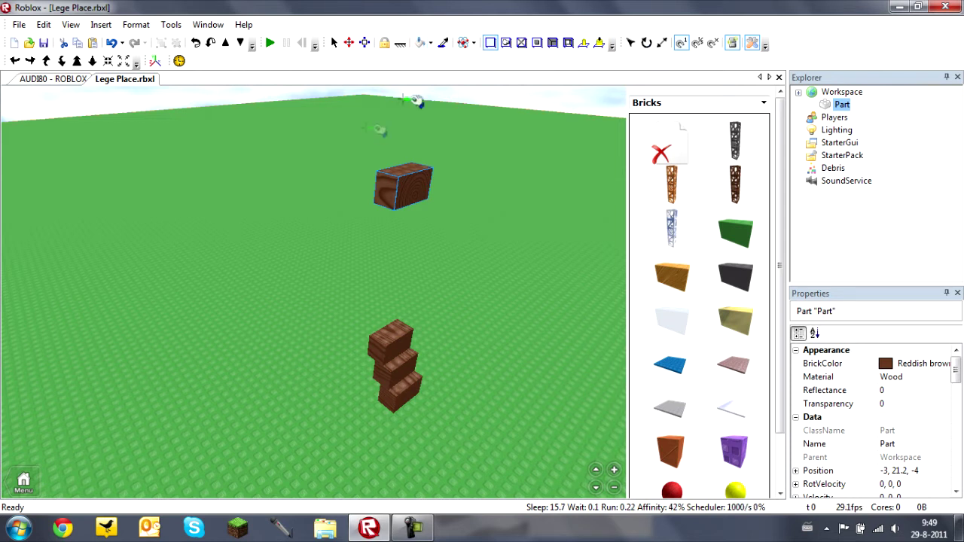
Apply the Weld surface to the top face of the floating wooden block
{"action": "right_click_drag", "start_coordinate": [382, 134], "coordinate": [372, 134]}
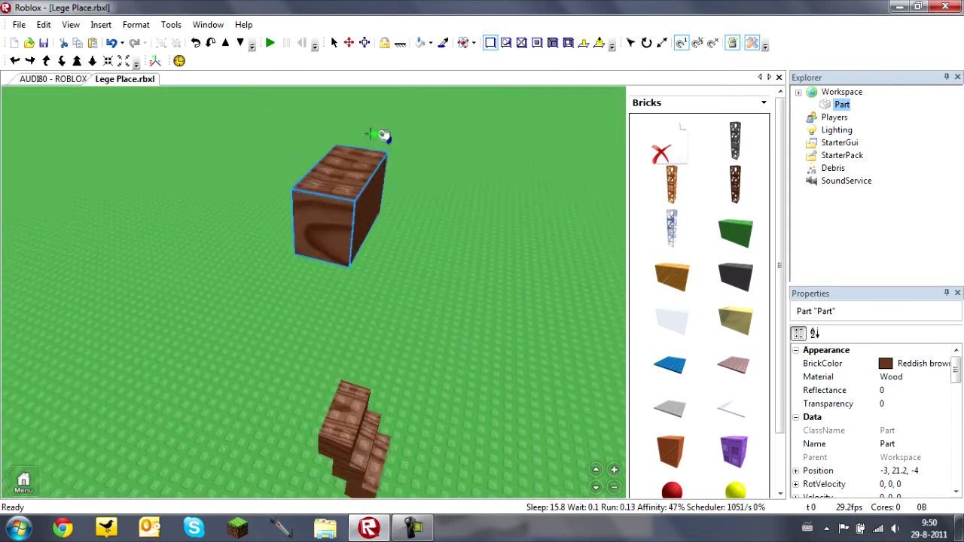
{"action": "right_click_drag", "start_coordinate": [417, 217], "coordinate": [419, 220]}
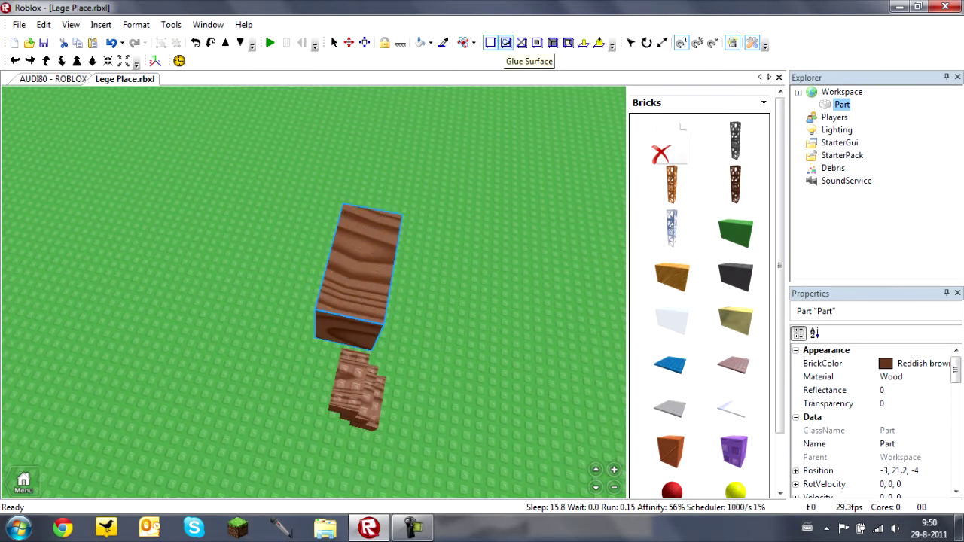
{"action": "left_click", "coordinate": [379, 268]}
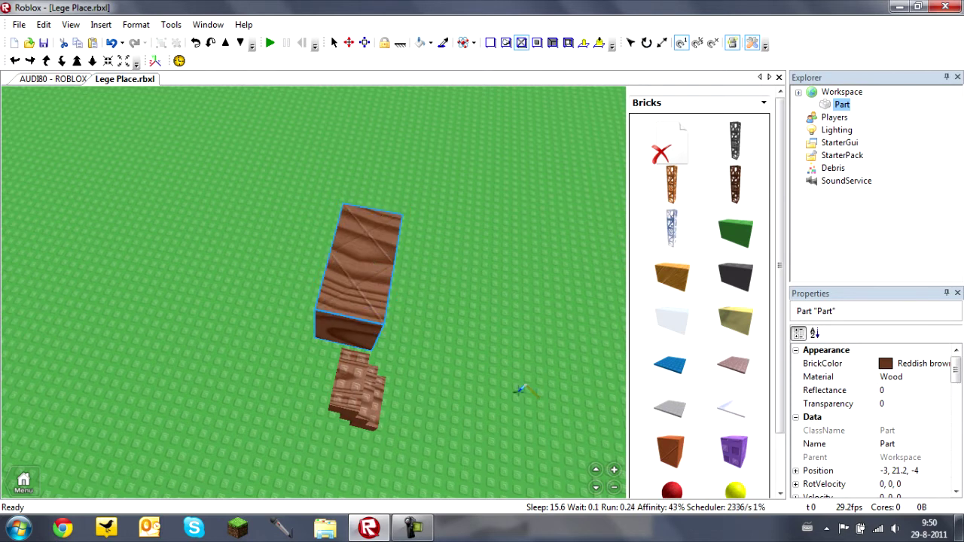
{"action": "right_click_drag", "start_coordinate": [520, 390], "coordinate": [512, 373]}
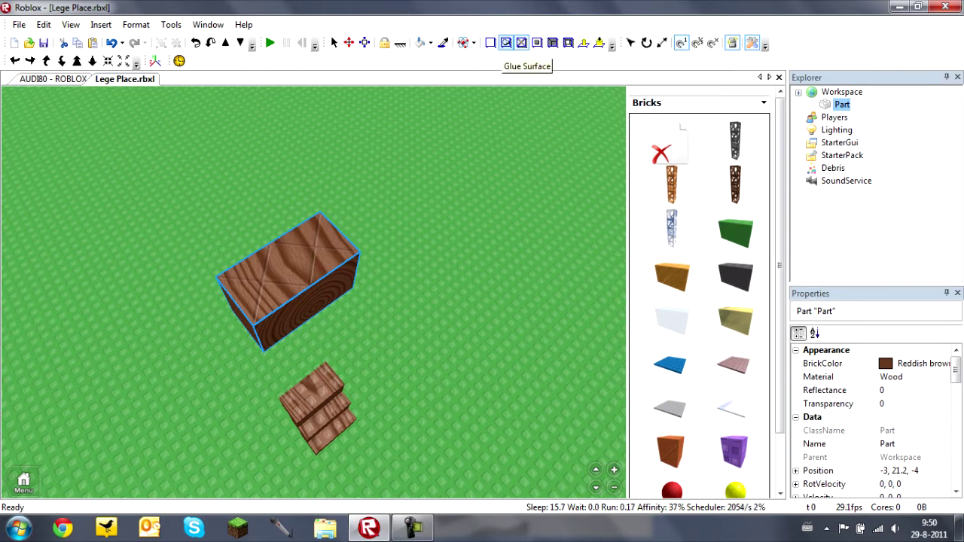
{"action": "right_click_drag", "start_coordinate": [303, 272], "coordinate": [304, 274]}
{"action": "right_click_drag", "start_coordinate": [403, 209], "coordinate": [354, 233]}
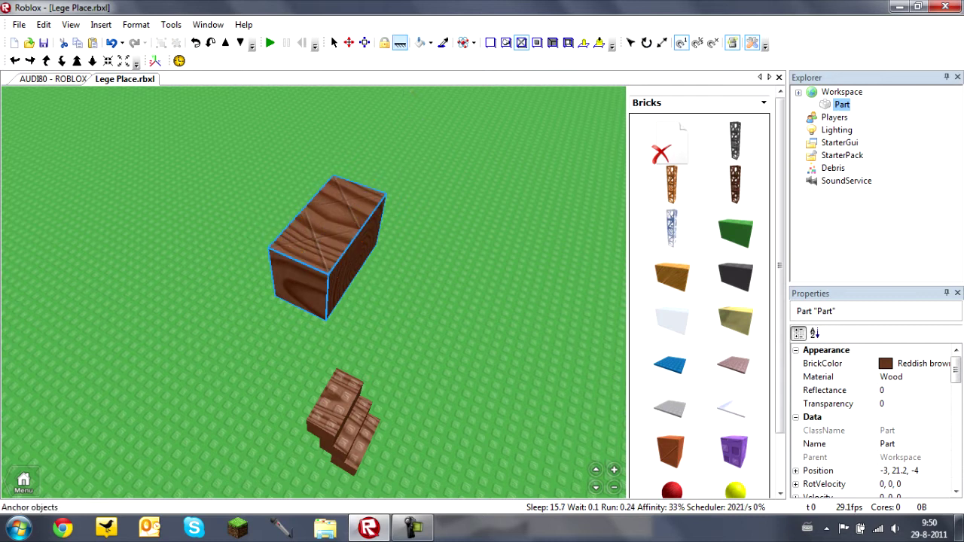
Duplicate the floating block and set the copy on its top face, offset by one stud, at position -3, 23.6, -3
{"action": "left_click", "coordinate": [364, 43]}
{"action": "left_click_drag", "start_coordinate": [334, 402], "coordinate": [398, 184]}
{"action": "right_click_drag", "start_coordinate": [398, 184], "coordinate": [413, 172]}
{"action": "scroll", "coordinate": [452, 150], "scroll_direction": "up", "scroll_amount": 5}
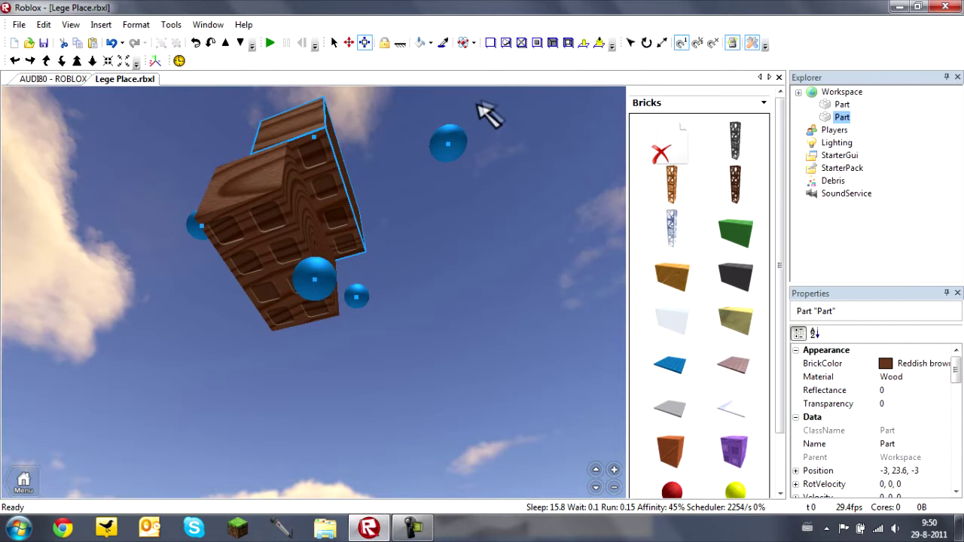
Apply the Smooth surface to the indented undersides of both floating blocks
{"action": "left_click", "coordinate": [490, 43]}
{"action": "left_click", "coordinate": [344, 200]}
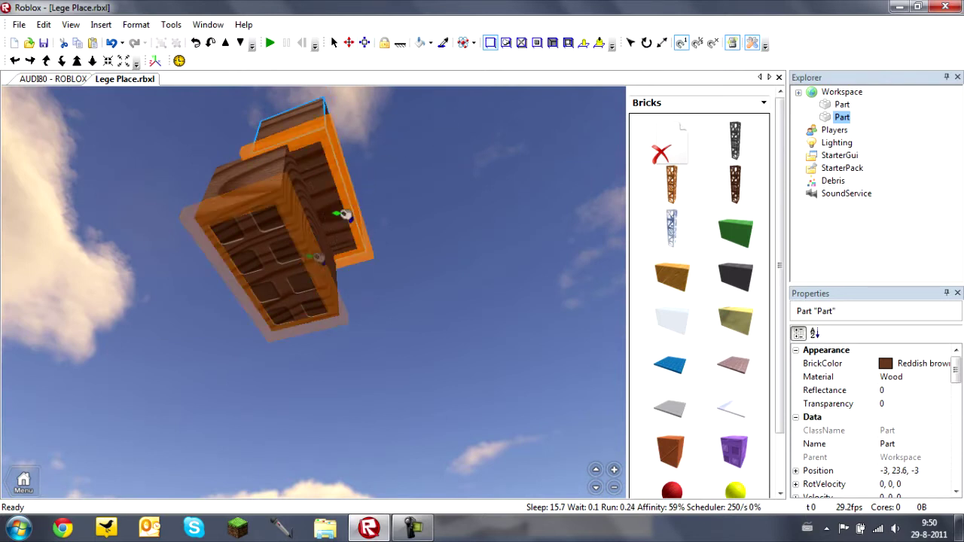
{"action": "left_click", "coordinate": [313, 268]}
{"action": "right_click_drag", "start_coordinate": [384, 224], "coordinate": [357, 207]}
{"action": "left_click", "coordinate": [249, 234]}
Select both floating blocks together and look through their shared properties
{"action": "left_click", "coordinate": [365, 43]}
{"action": "left_click", "coordinate": [320, 284], "text": "ctrl"}
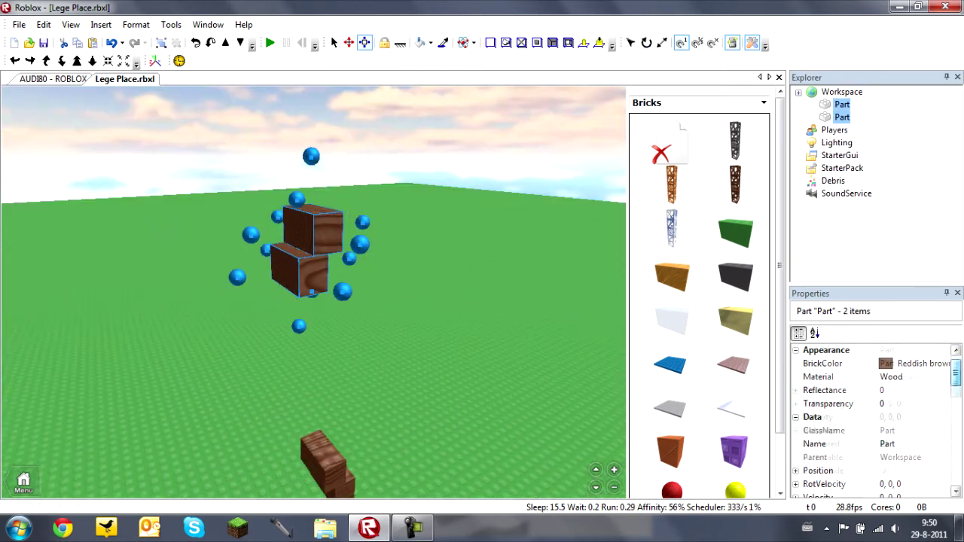
{"action": "scroll", "coordinate": [873, 421], "scroll_direction": "down", "scroll_amount": 3}
{"action": "left_click", "coordinate": [821, 403]}
{"action": "left_click", "coordinate": [450, 281]}
Test-run the place to check how the two welded blocks fall, and reset it
{"action": "right_click_drag", "start_coordinate": [449, 282], "coordinate": [444, 281]}
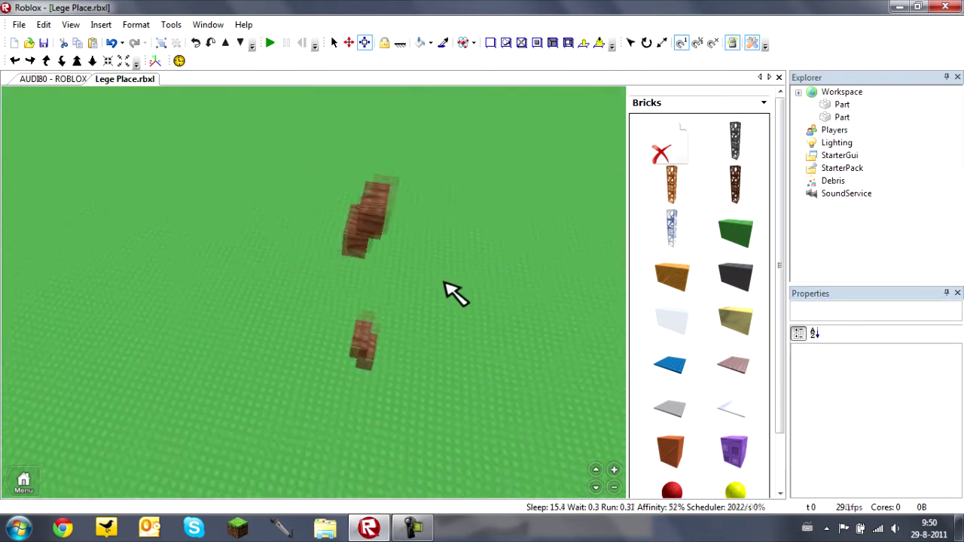
{"action": "left_click", "coordinate": [270, 43]}
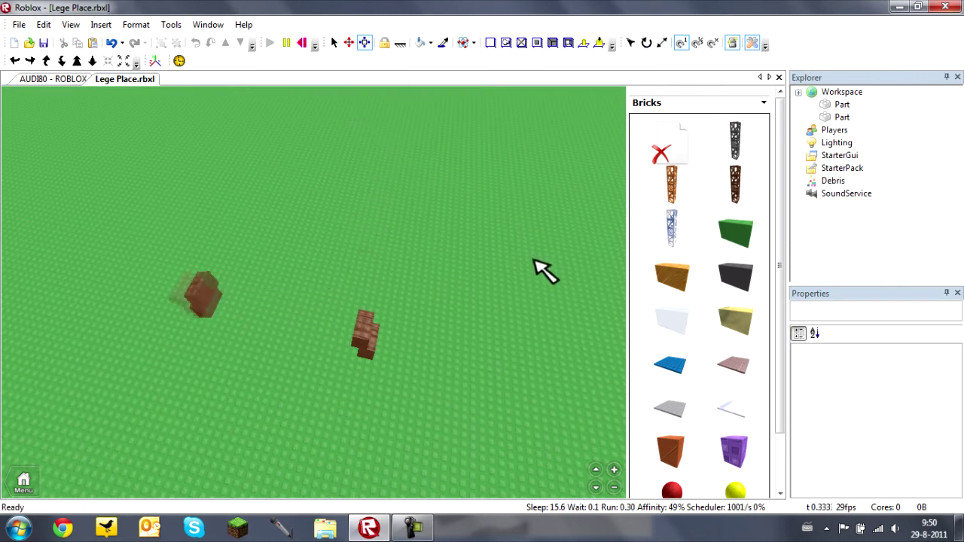
{"action": "left_click", "coordinate": [302, 43]}
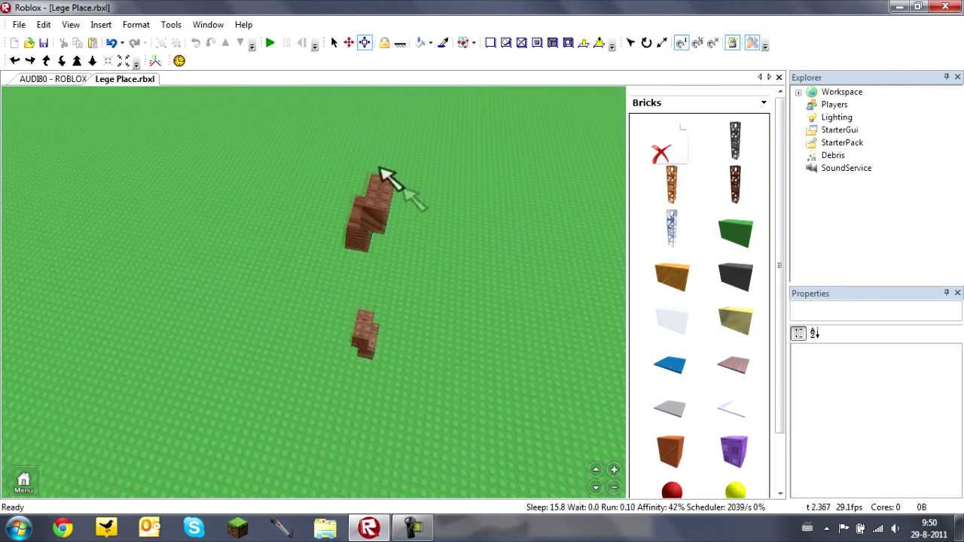
Choose the Glue surface tool and examine the joint between the two floating blocks
{"action": "scroll", "coordinate": [407, 197], "scroll_direction": "up", "scroll_amount": 5}
{"action": "right_click_drag", "start_coordinate": [401, 187], "coordinate": [403, 188]}
{"action": "right_click_drag", "start_coordinate": [368, 275], "coordinate": [369, 276]}
{"action": "left_click", "coordinate": [506, 43]}
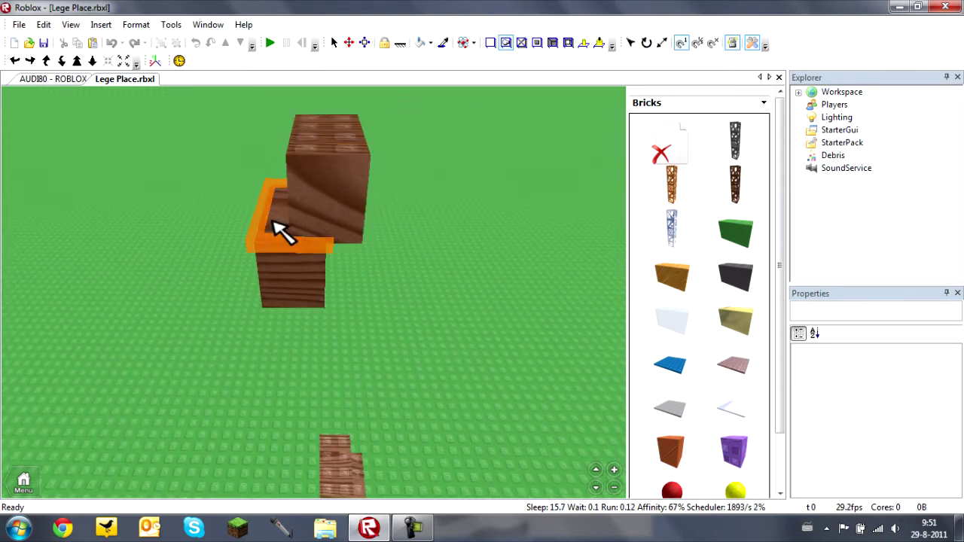
{"action": "scroll", "coordinate": [358, 170], "scroll_direction": "down", "scroll_amount": 6}
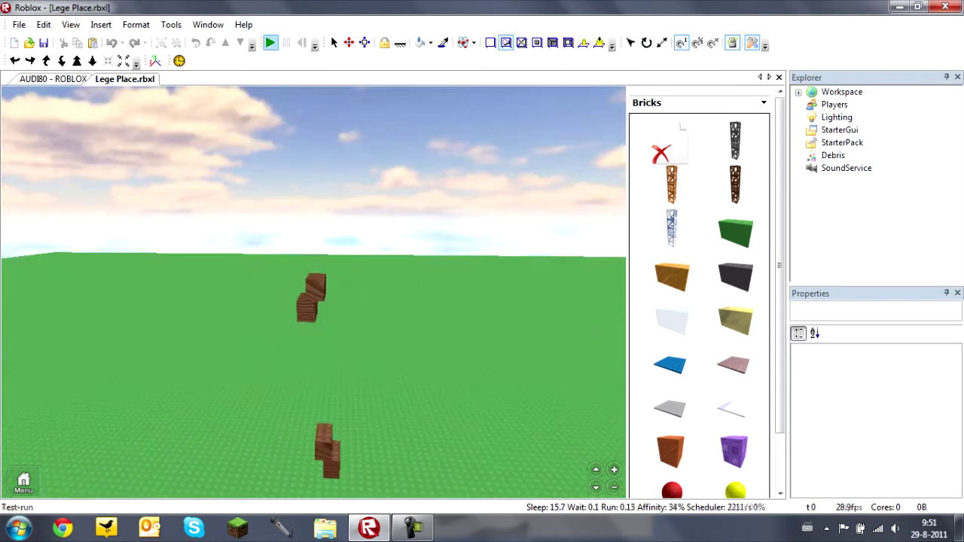
Test-run the falling blocks twice to check their joint, resetting the place after each run
{"action": "left_click", "coordinate": [270, 43]}
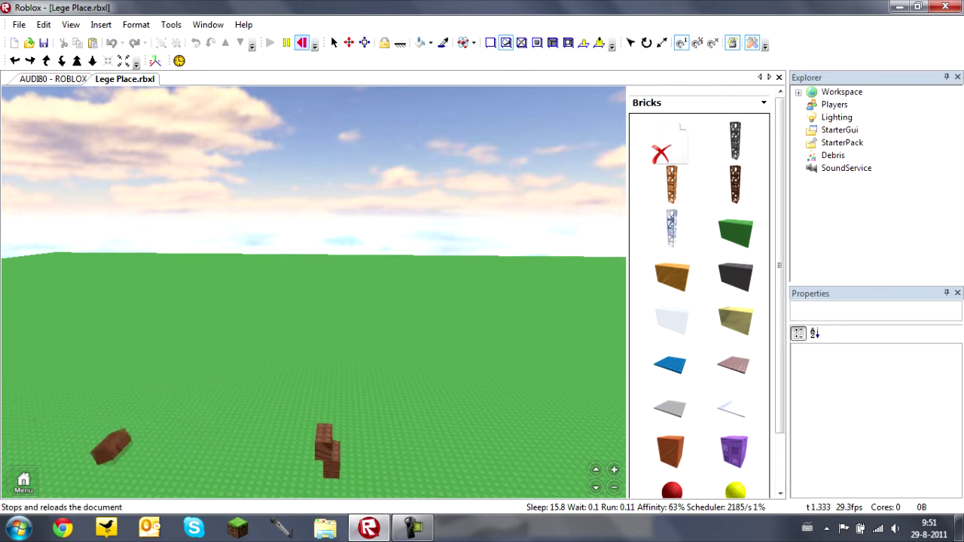
{"action": "left_click", "coordinate": [302, 43]}
{"action": "left_click", "coordinate": [270, 42]}
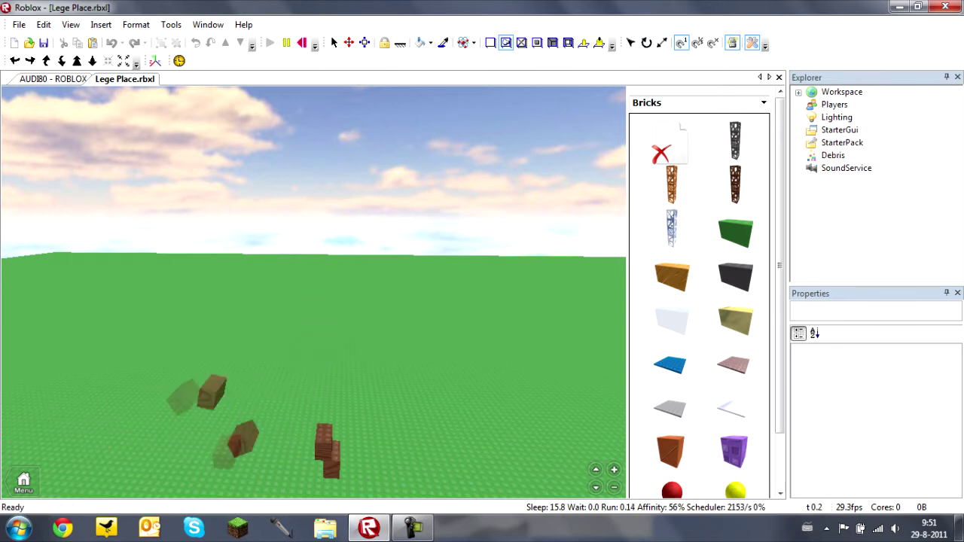
{"action": "left_click", "coordinate": [302, 43]}
{"action": "left_click", "coordinate": [302, 43]}
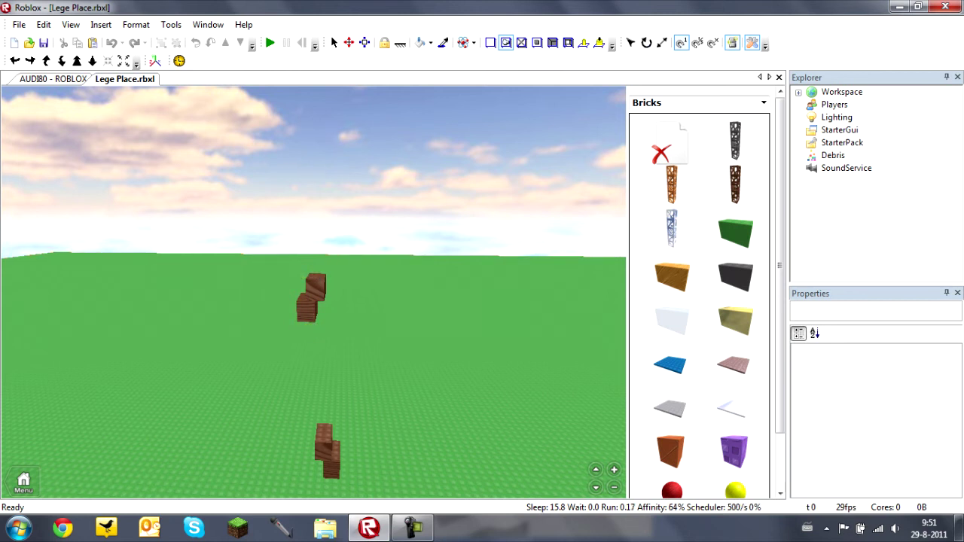
Select both floating blocks and move them down close to the ground beside the wooden staircase
{"action": "left_click_drag", "start_coordinate": [364, 265], "coordinate": [301, 370]}
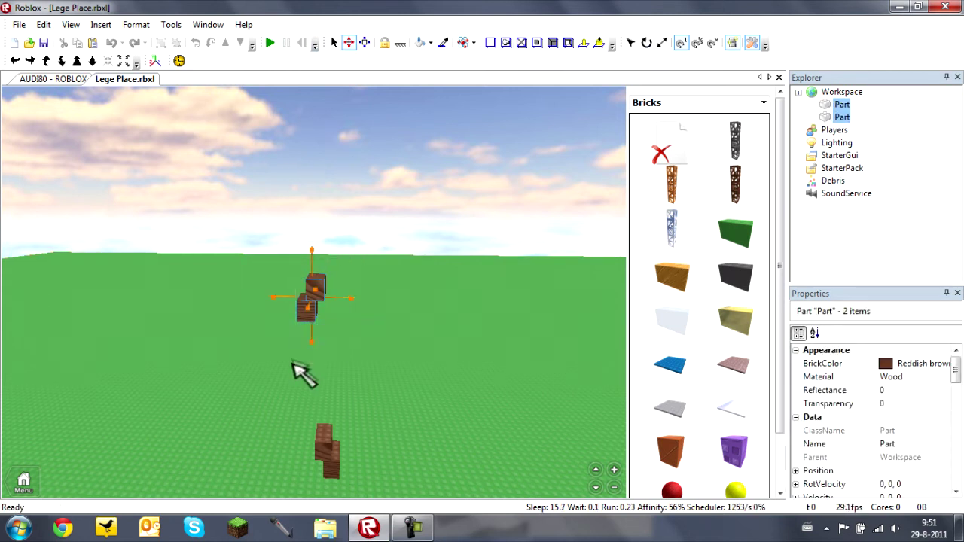
{"action": "left_click_drag", "start_coordinate": [344, 313], "coordinate": [288, 304]}
{"action": "scroll", "coordinate": [343, 345], "scroll_direction": "up", "scroll_amount": 5}
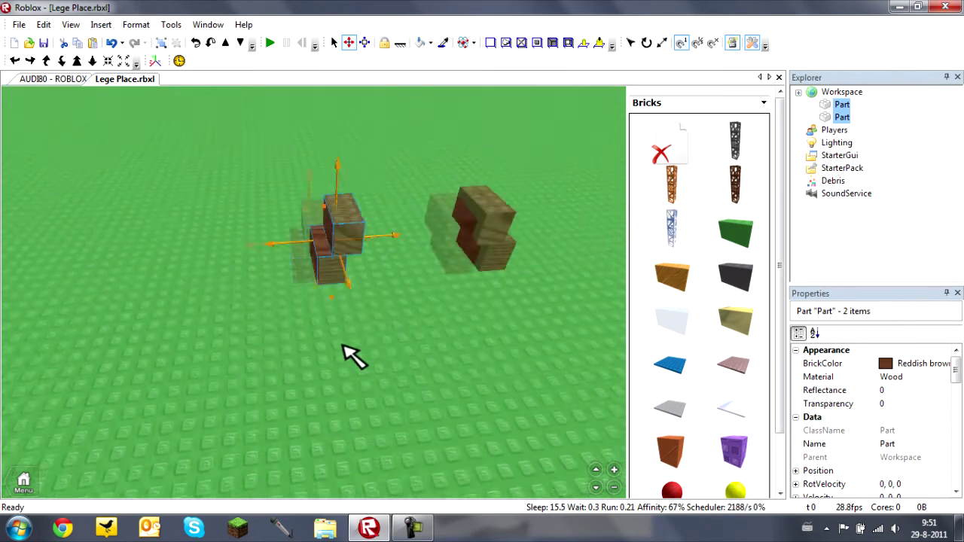
{"action": "right_click_drag", "start_coordinate": [342, 346], "coordinate": [335, 324]}
{"action": "left_click_drag", "start_coordinate": [308, 166], "coordinate": [208, 288]}
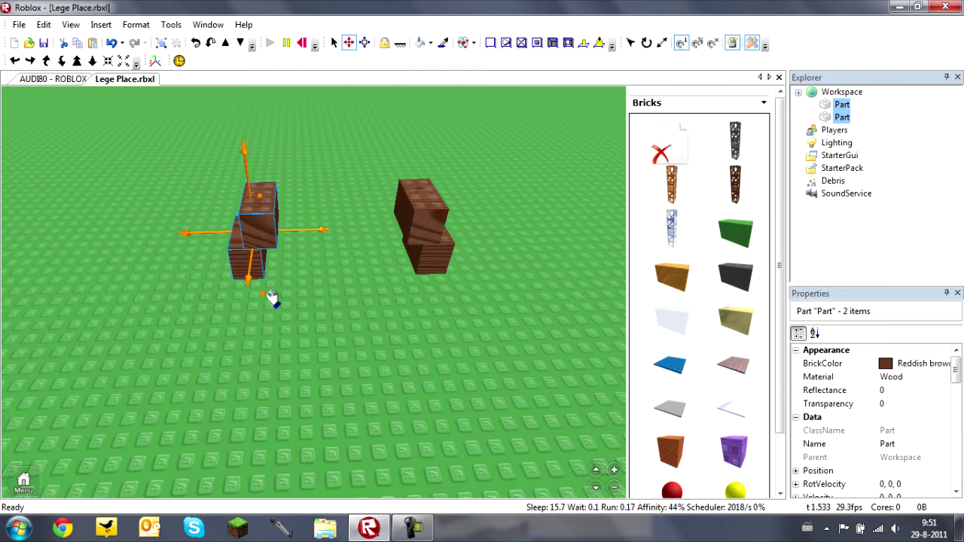
Drag the block pair during a test run to check whether the joint holds, and reset the place
{"action": "left_click_drag", "start_coordinate": [267, 294], "coordinate": [241, 207]}
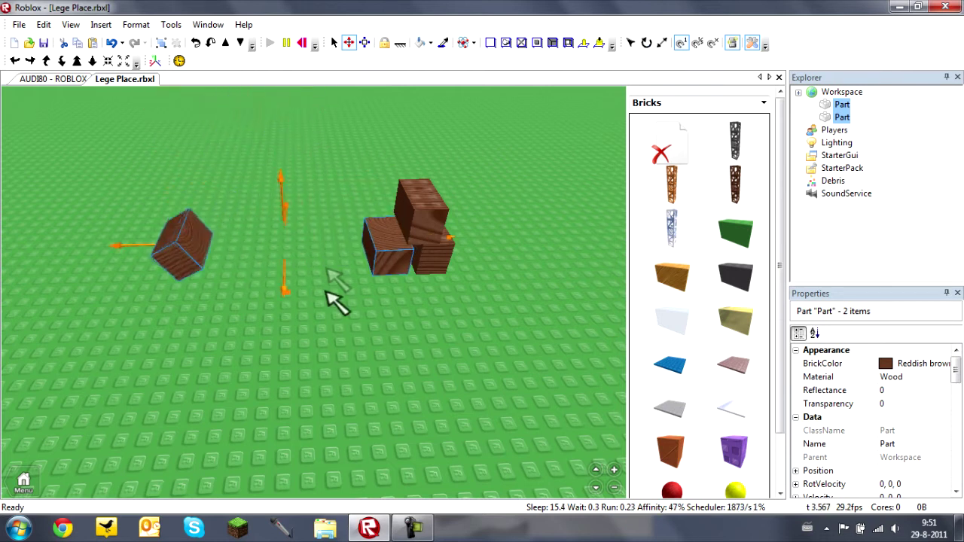
{"action": "right_click_drag", "start_coordinate": [326, 286], "coordinate": [328, 198]}
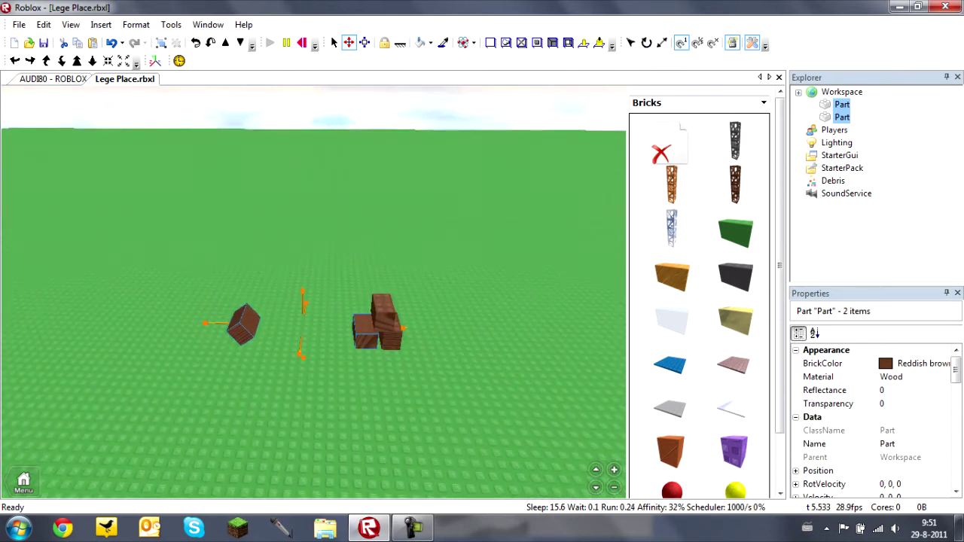
{"action": "left_click", "coordinate": [301, 42]}
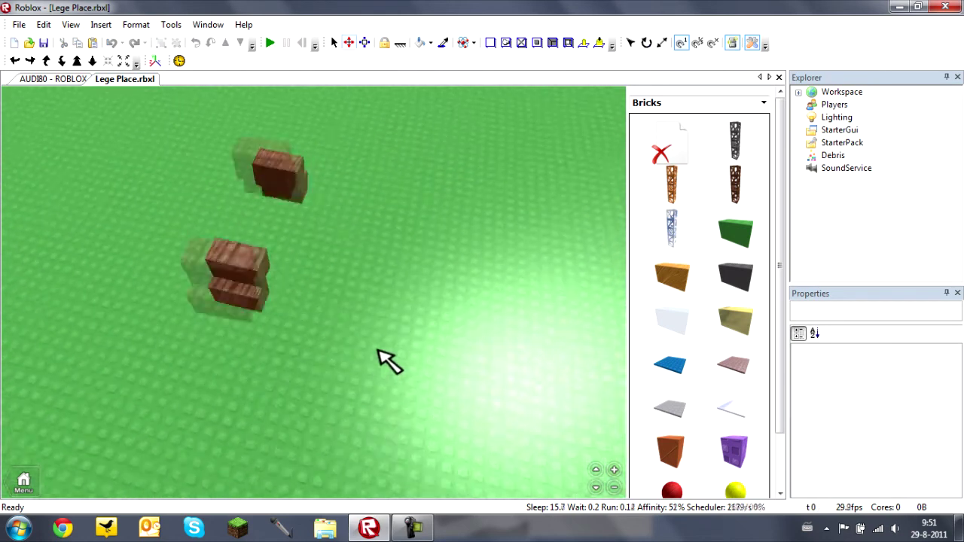
Move the pair of blocks next to the staircase and rotate it to match the direction of the steps
{"action": "right_click_drag", "start_coordinate": [378, 351], "coordinate": [378, 349]}
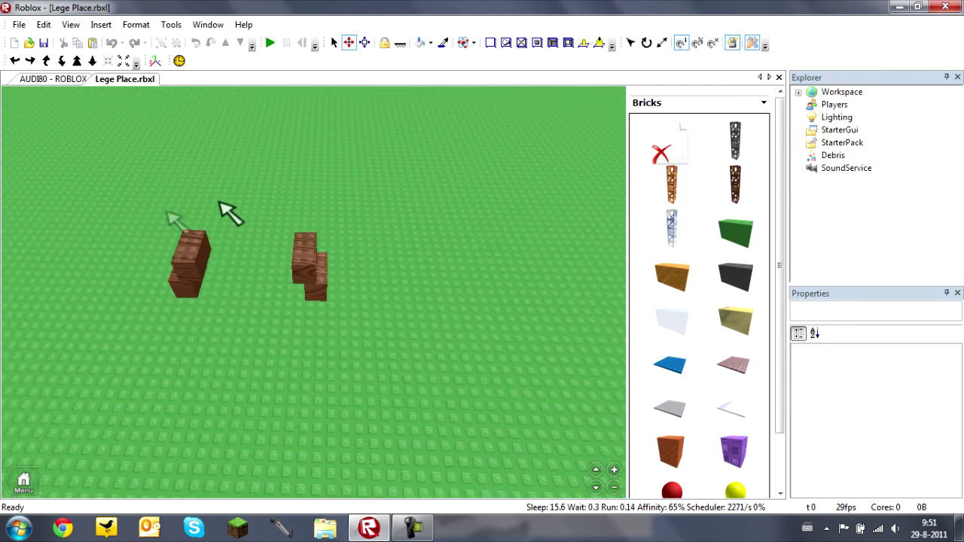
{"action": "left_click", "coordinate": [191, 307]}
{"action": "left_click_drag", "start_coordinate": [192, 306], "coordinate": [254, 283]}
{"action": "key", "text": "r"}
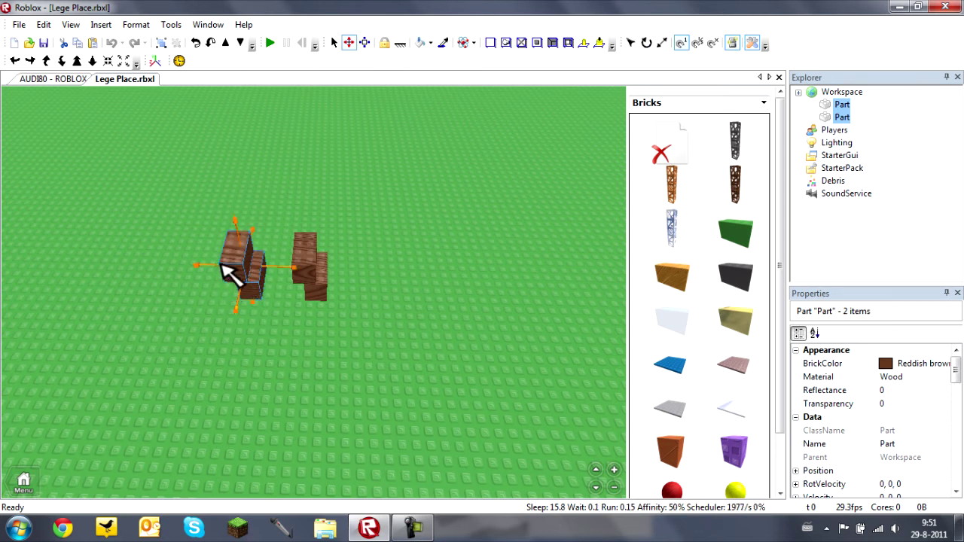
Place the pair of blocks on top of the staircase to continue its steps
{"action": "left_click", "coordinate": [269, 303]}
{"action": "left_click_drag", "start_coordinate": [279, 326], "coordinate": [179, 213]}
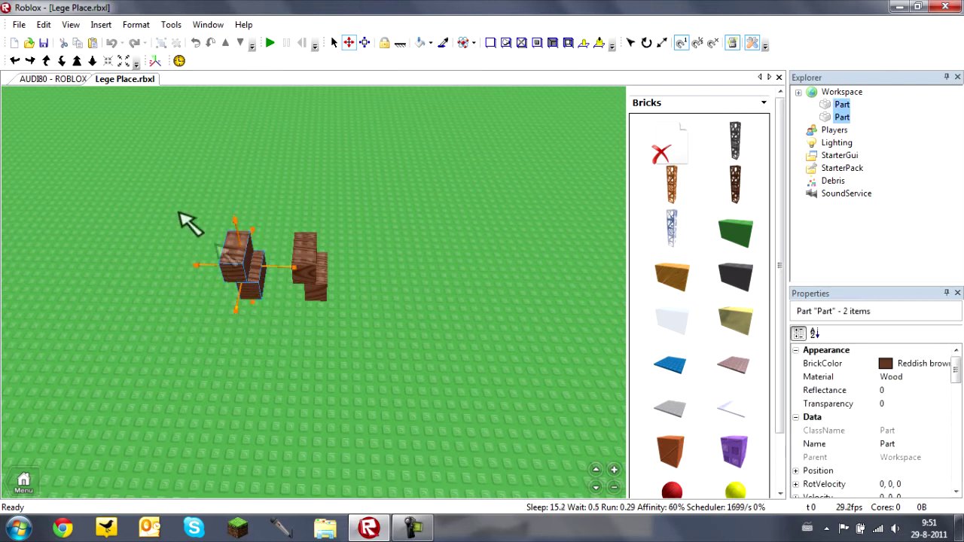
{"action": "left_click_drag", "start_coordinate": [256, 277], "coordinate": [303, 254]}
{"action": "left_click", "coordinate": [370, 333]}
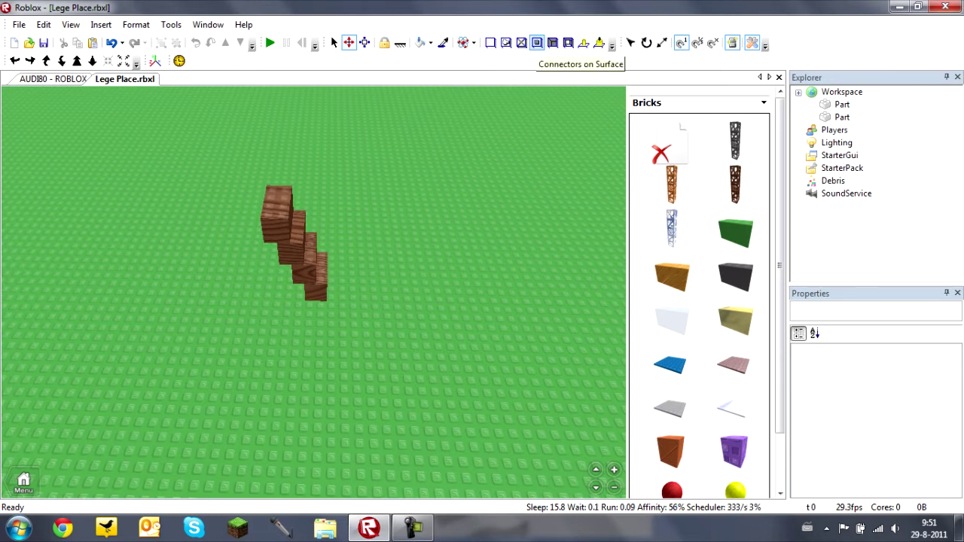
Apply the Indents surface to the highest step's top face and replace it with the surface of alternating studs and indents
{"action": "left_click", "coordinate": [553, 43]}
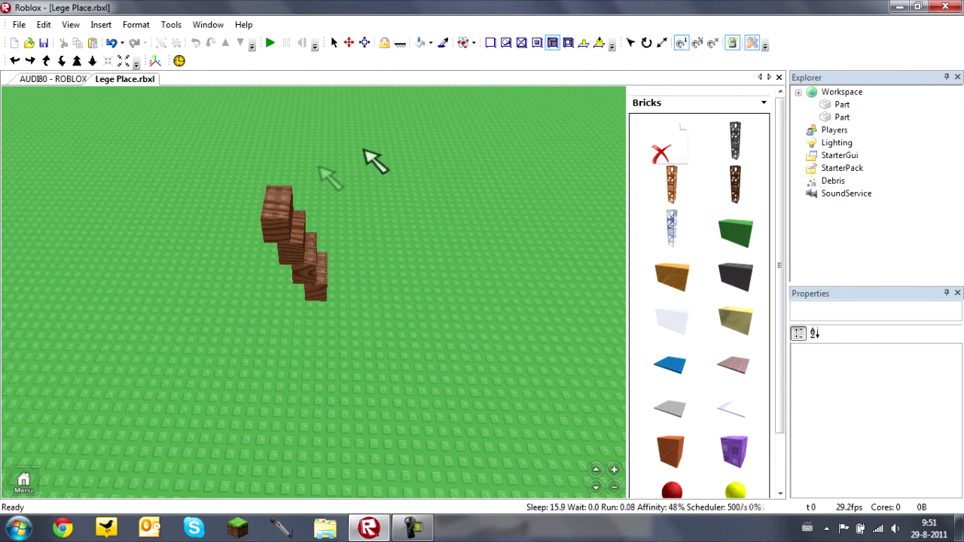
{"action": "left_click", "coordinate": [278, 199]}
{"action": "right_click_drag", "start_coordinate": [390, 212], "coordinate": [390, 213]}
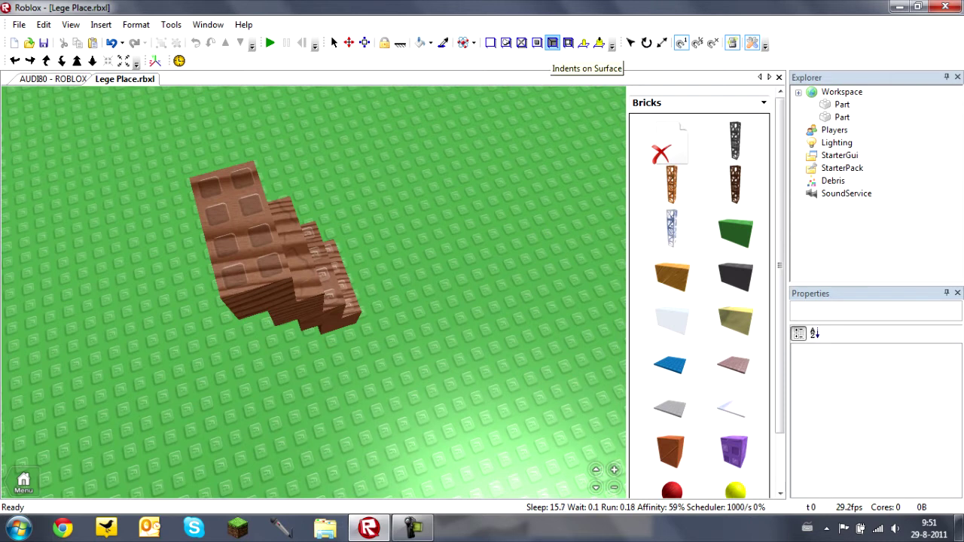
{"action": "left_click", "coordinate": [567, 43]}
{"action": "left_click", "coordinate": [266, 201]}
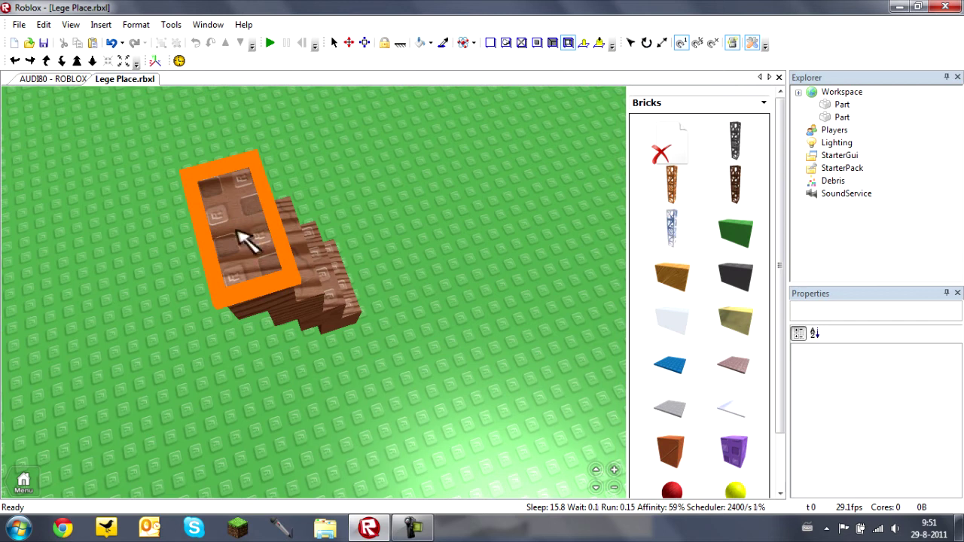
Duplicate the highest step and place the copy directly on top of it at position -3, 11.2, -4
{"action": "left_click", "coordinate": [365, 42]}
{"action": "left_click", "coordinate": [246, 263]}
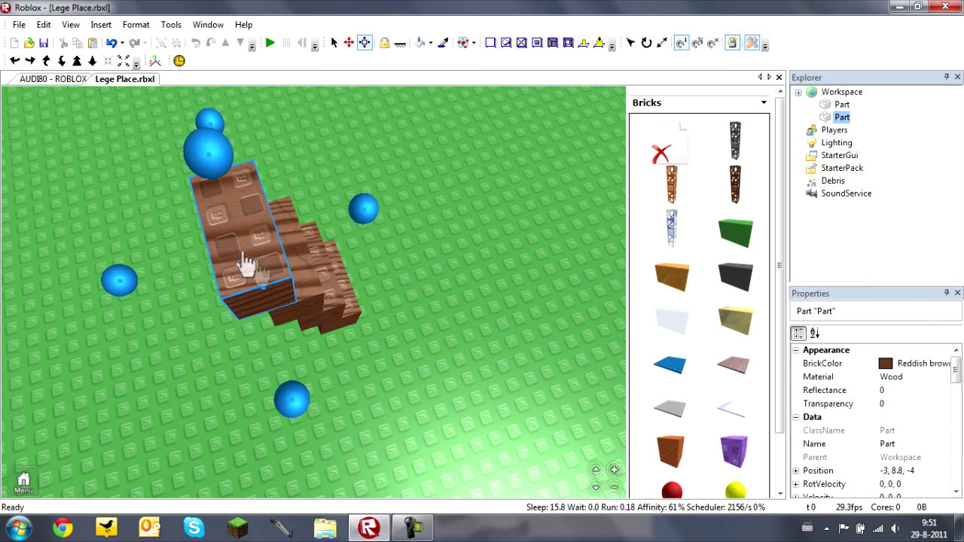
{"action": "key", "text": "ctrl+c"}
{"action": "key", "text": "ctrl+v"}
{"action": "left_click_drag", "start_coordinate": [287, 294], "coordinate": [313, 349]}
{"action": "right_click_drag", "start_coordinate": [313, 349], "coordinate": [312, 349]}
{"action": "right_click_drag", "start_coordinate": [478, 369], "coordinate": [475, 369]}
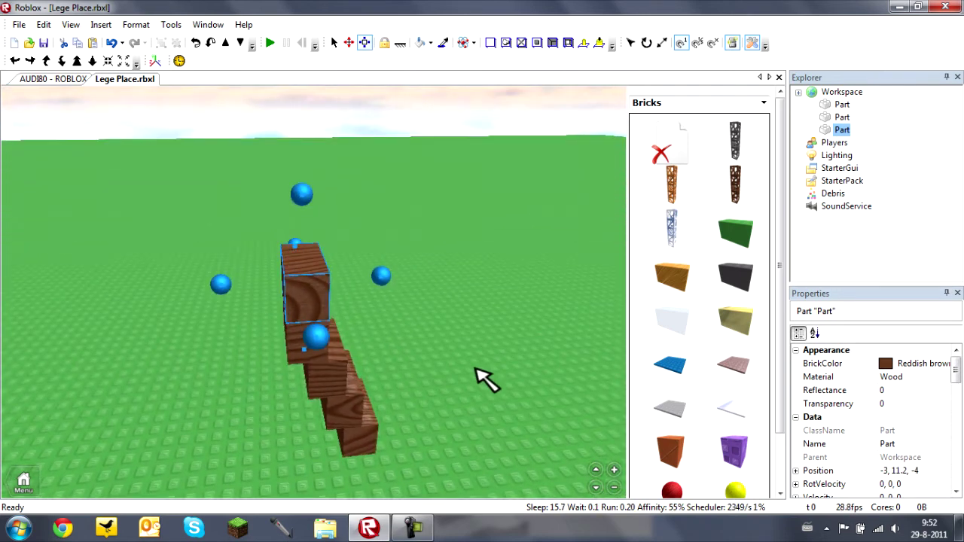
{"action": "right_click_drag", "start_coordinate": [420, 329], "coordinate": [429, 337]}
{"action": "left_click", "coordinate": [420, 328]}
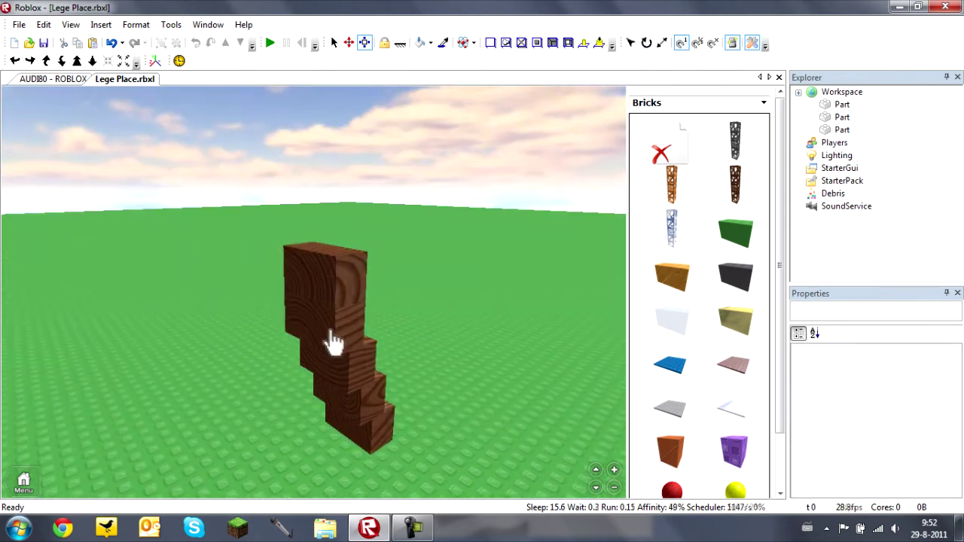
Raise the topmost block to a height of 18.4 and lower it back onto the stack
{"action": "right_click_drag", "start_coordinate": [317, 324], "coordinate": [319, 323]}
{"action": "left_click", "coordinate": [319, 323]}
{"action": "left_click", "coordinate": [349, 42]}
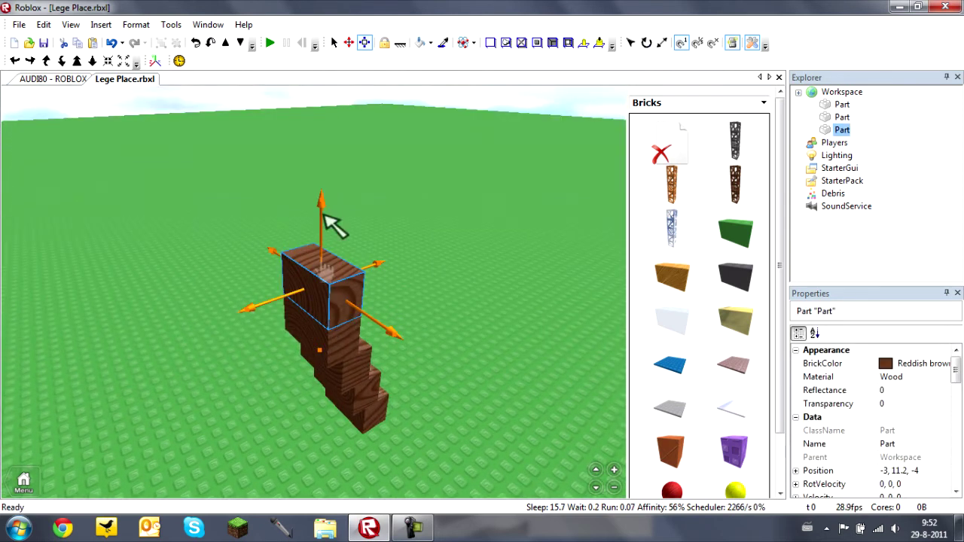
{"action": "left_click_drag", "start_coordinate": [315, 366], "coordinate": [323, 226]}
{"action": "right_click_drag", "start_coordinate": [322, 226], "coordinate": [308, 241]}
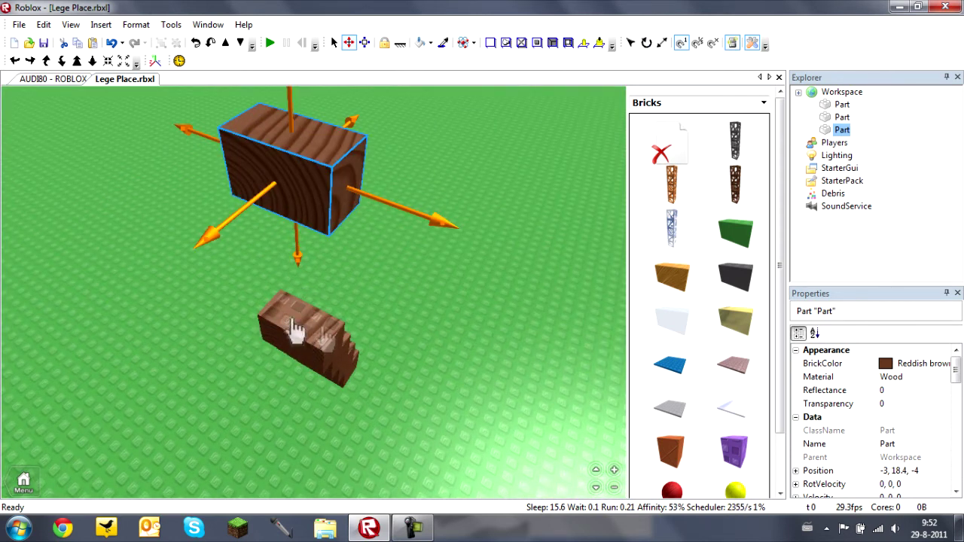
{"action": "left_click_drag", "start_coordinate": [307, 200], "coordinate": [316, 322]}
{"action": "right_click_drag", "start_coordinate": [316, 322], "coordinate": [305, 319]}
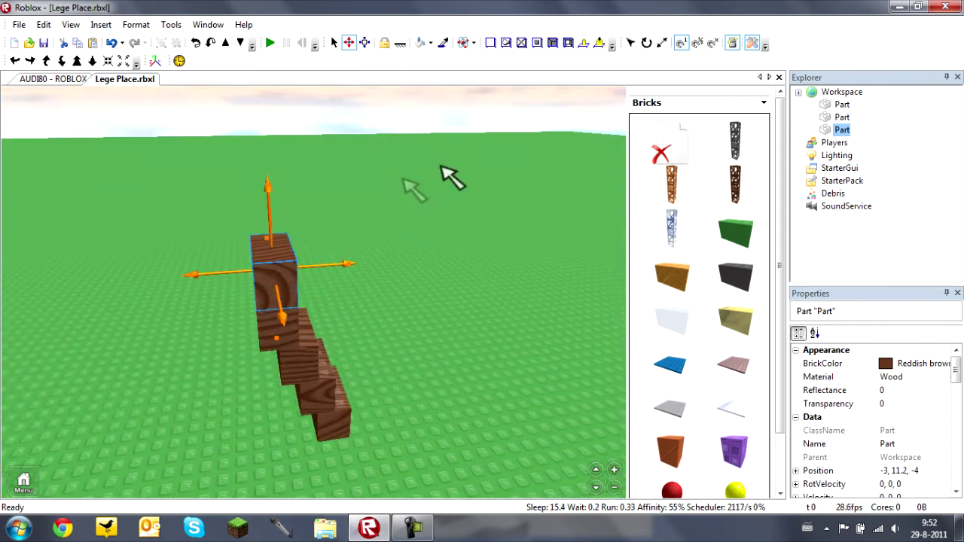
Apply the Hinge surface to the top face of the topmost block
{"action": "left_click", "coordinate": [584, 42]}
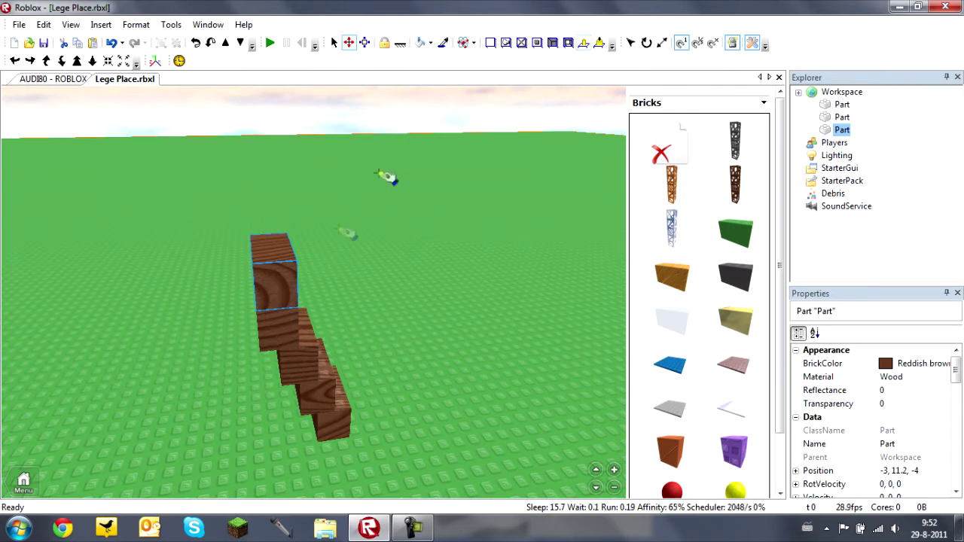
{"action": "left_click", "coordinate": [275, 255]}
{"action": "right_click_drag", "start_coordinate": [447, 317], "coordinate": [447, 320]}
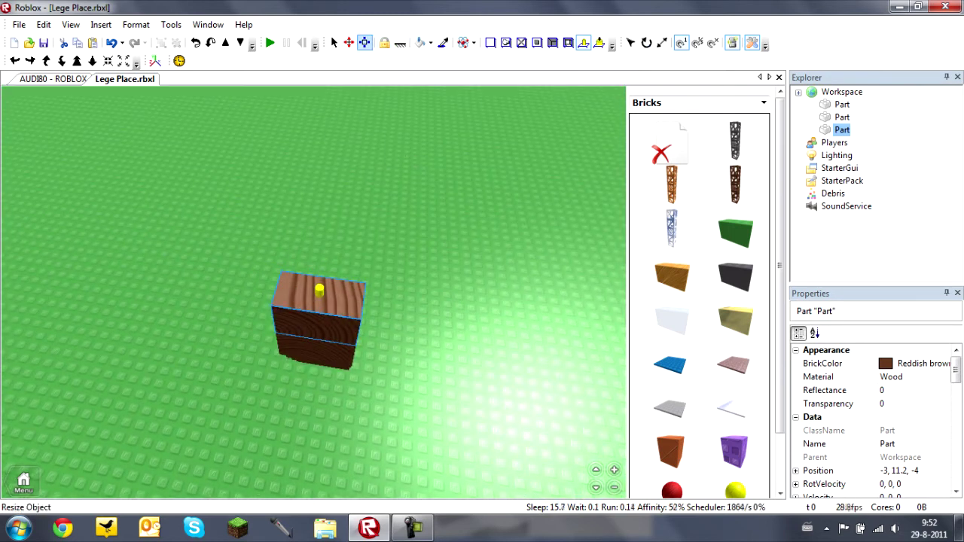
Duplicate the topmost block onto the stack and stretch the copy into an 11-stud-long beam at position -7.5, 13.6, -4
{"action": "left_click", "coordinate": [365, 42]}
{"action": "key", "text": "ctrl+c"}
{"action": "key", "text": "ctrl+v"}
{"action": "left_click_drag", "start_coordinate": [295, 280], "coordinate": [329, 295]}
{"action": "right_click_drag", "start_coordinate": [329, 294], "coordinate": [329, 296]}
{"action": "left_click_drag", "start_coordinate": [287, 303], "coordinate": [408, 307]}
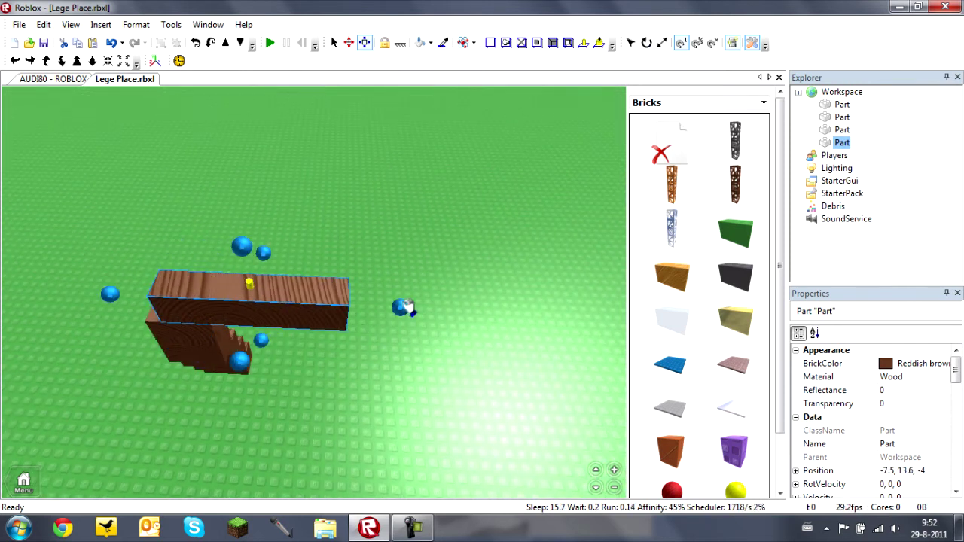
{"action": "right_click_drag", "start_coordinate": [406, 307], "coordinate": [479, 145]}
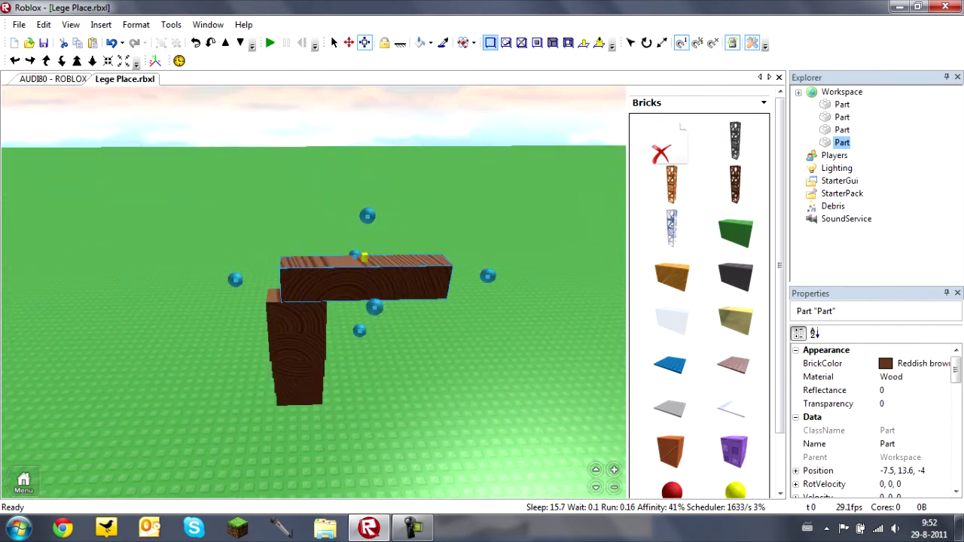
Apply the Smooth surface to the long beam's top face and select the block beneath the beam
{"action": "left_click", "coordinate": [491, 43]}
{"action": "right_click_drag", "start_coordinate": [381, 262], "coordinate": [382, 263]}
{"action": "left_click", "coordinate": [348, 42]}
{"action": "left_click", "coordinate": [264, 358]}
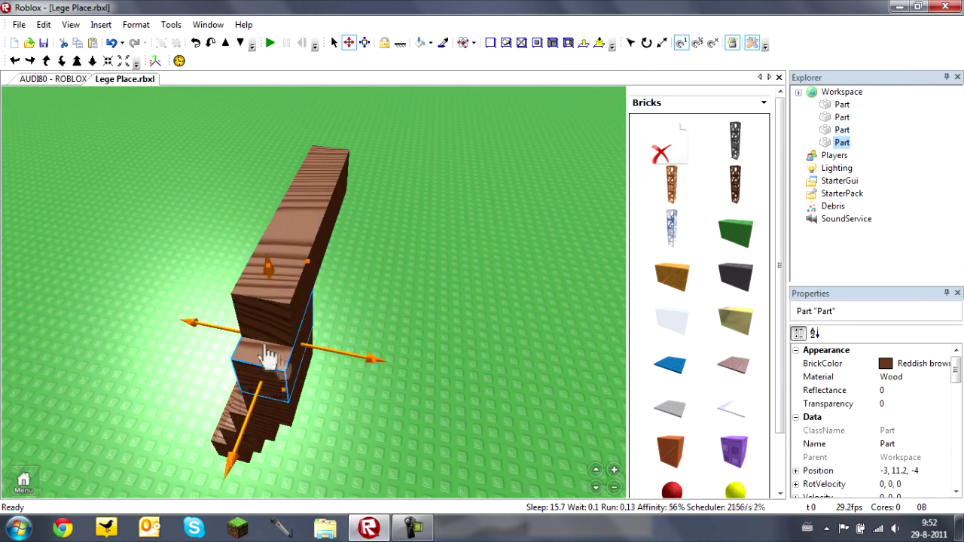
Test-run the staircase with the hinged beam, view the blocks from around them, and reset the place
{"action": "right_click_drag", "start_coordinate": [269, 349], "coordinate": [318, 297]}
{"action": "left_click", "coordinate": [269, 43]}
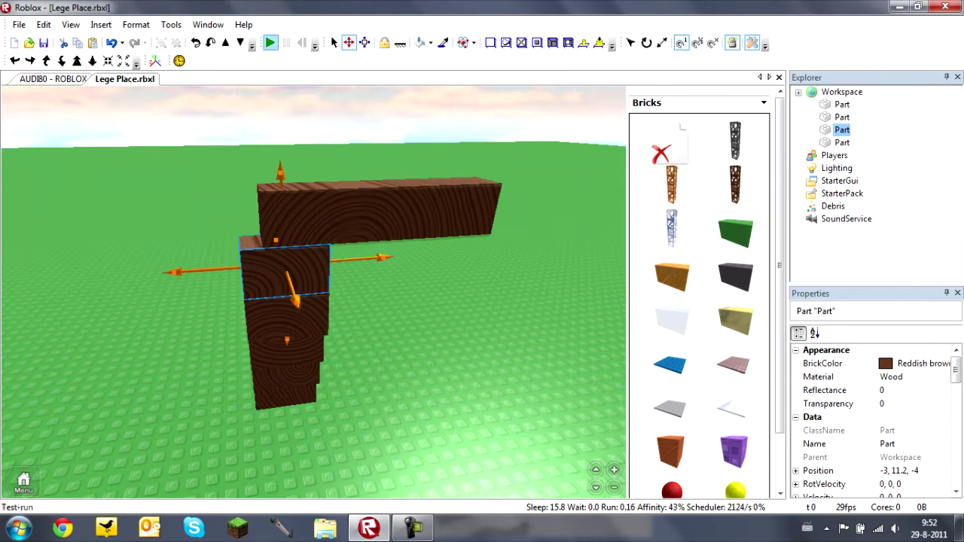
{"action": "right_click_drag", "start_coordinate": [392, 304], "coordinate": [392, 304]}
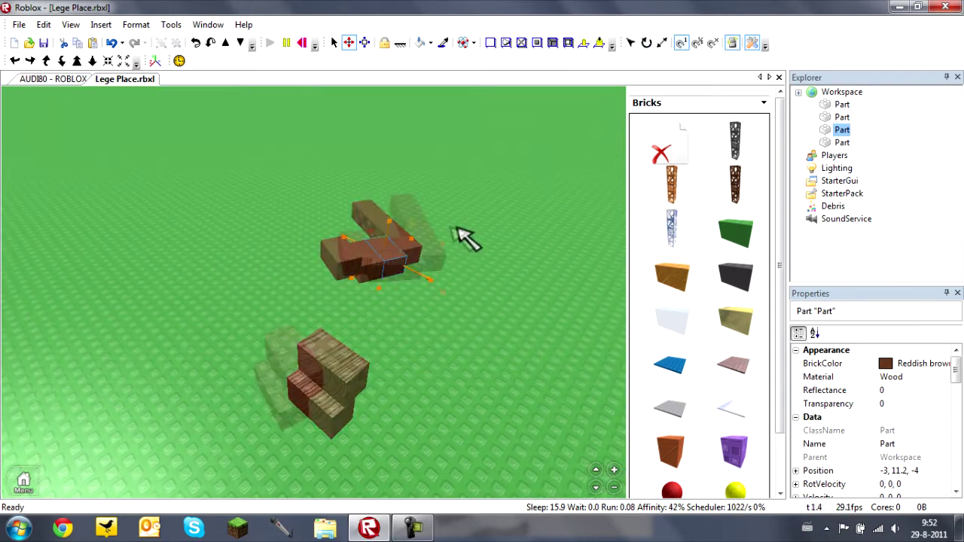
{"action": "right_click_drag", "start_coordinate": [462, 233], "coordinate": [344, 269]}
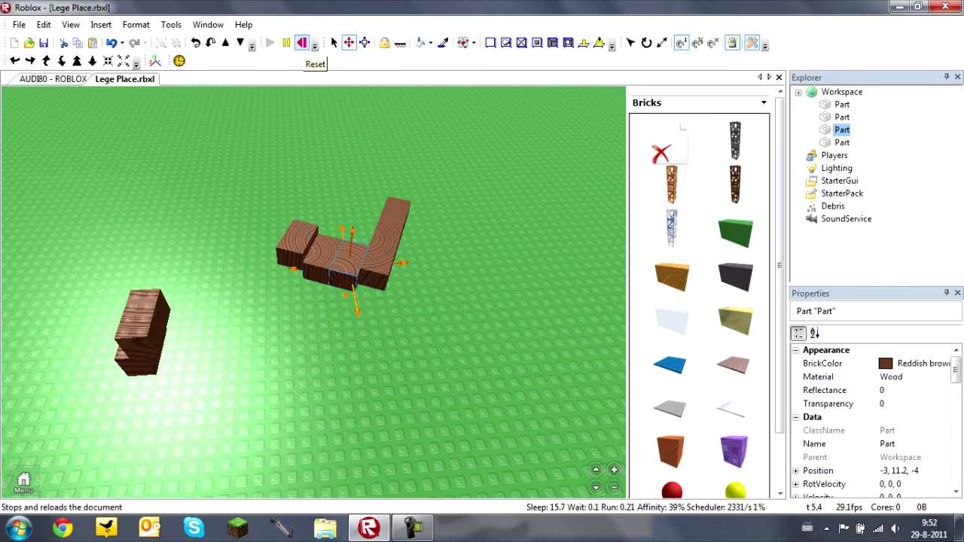
{"action": "left_click", "coordinate": [301, 43]}
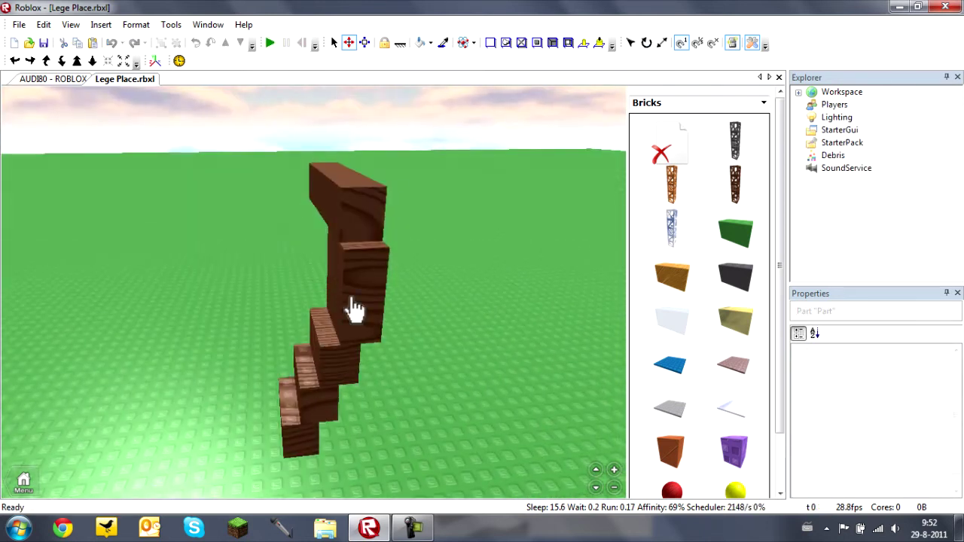
Anchor the hinge block directly beneath the long beam and clear the selection
{"action": "scroll", "coordinate": [874, 414], "scroll_direction": "down", "scroll_amount": 5}
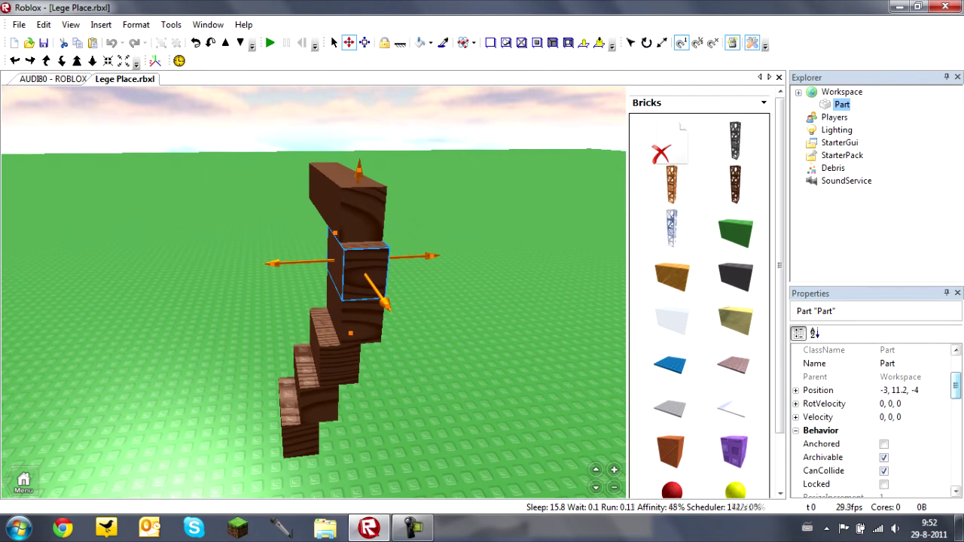
{"action": "left_click", "coordinate": [884, 444]}
{"action": "left_click", "coordinate": [427, 175]}
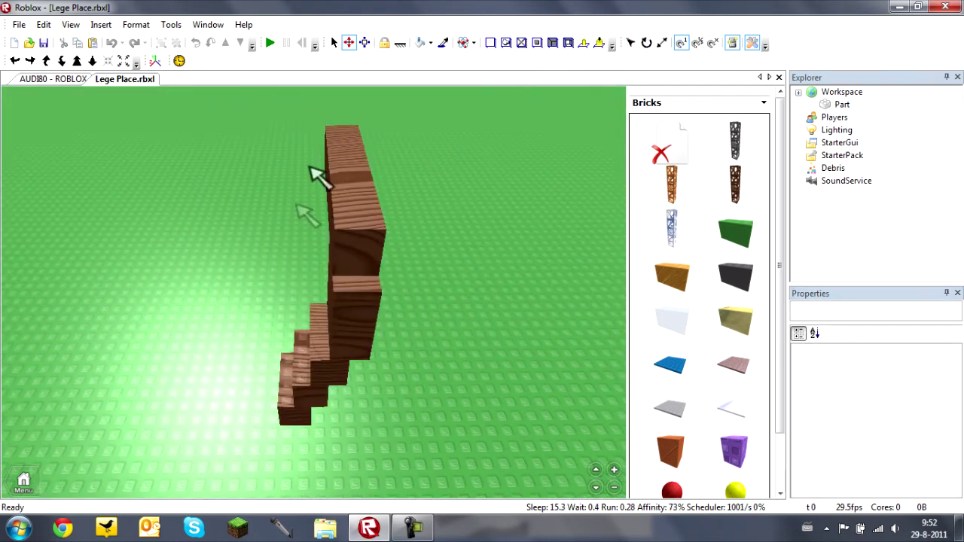
Take the long beam off the stack and set it back on the hinge block at position -6.5, 13.6, -4
{"action": "left_click_drag", "start_coordinate": [370, 263], "coordinate": [501, 324]}
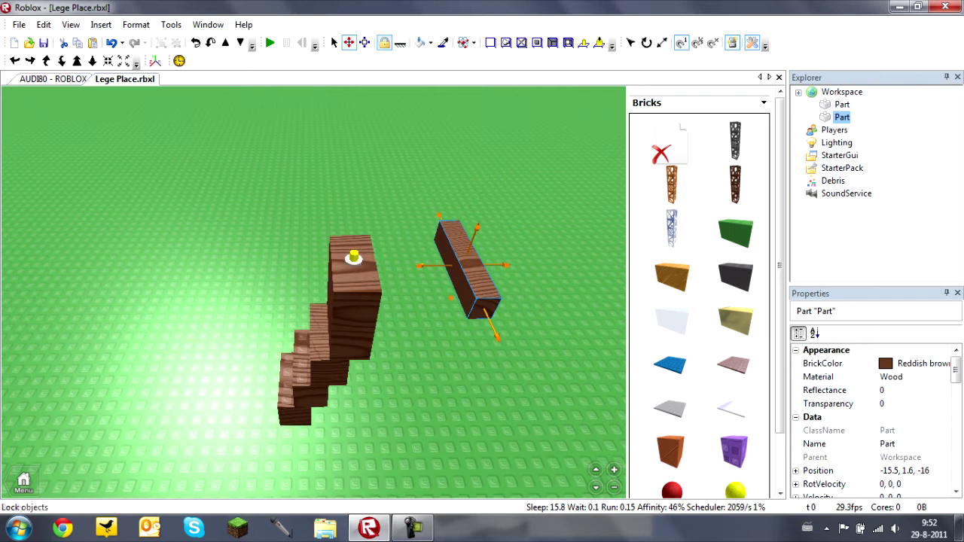
{"action": "left_click_drag", "start_coordinate": [466, 300], "coordinate": [367, 252]}
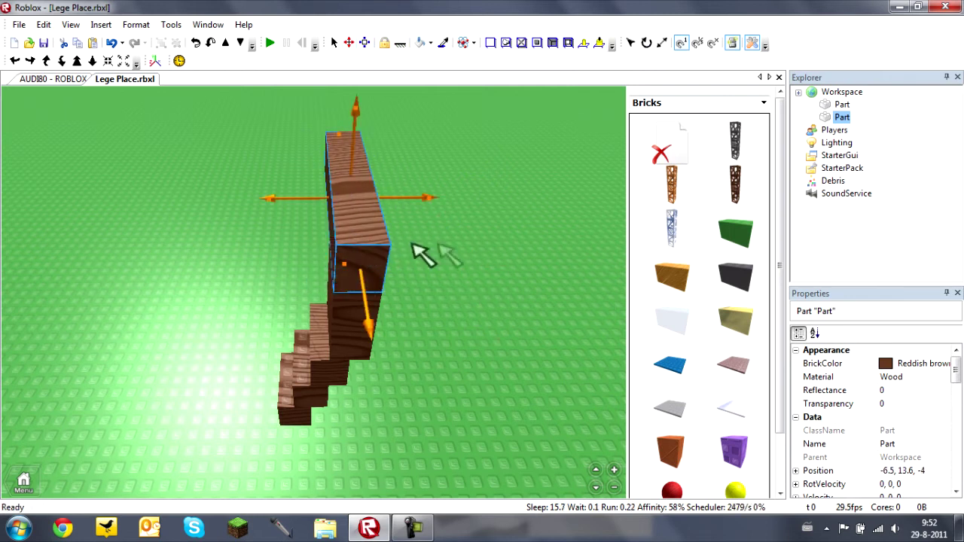
{"action": "left_click", "coordinate": [421, 254]}
Test-run the long beam on the anchored hinge block and reset the place
{"action": "left_click", "coordinate": [269, 43]}
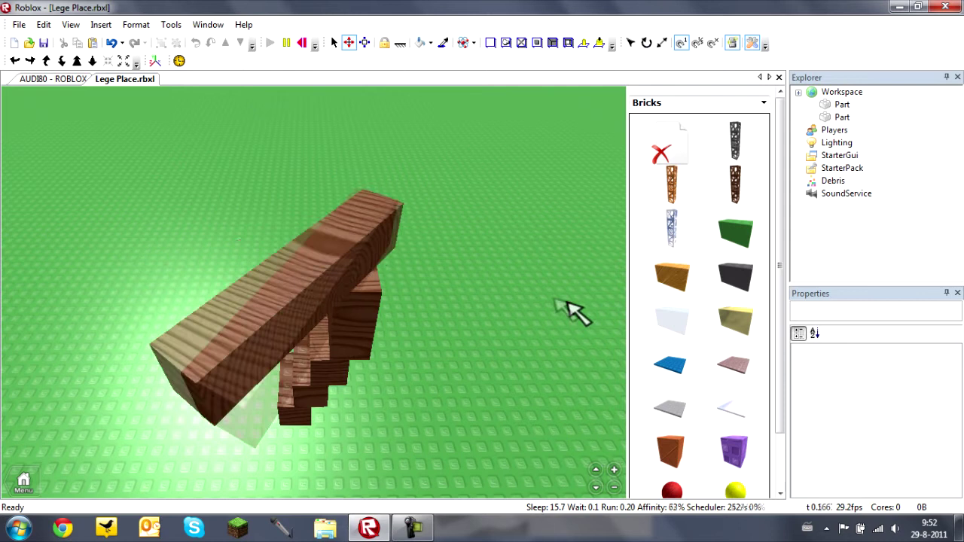
{"action": "right_click_drag", "start_coordinate": [540, 366], "coordinate": [480, 351]}
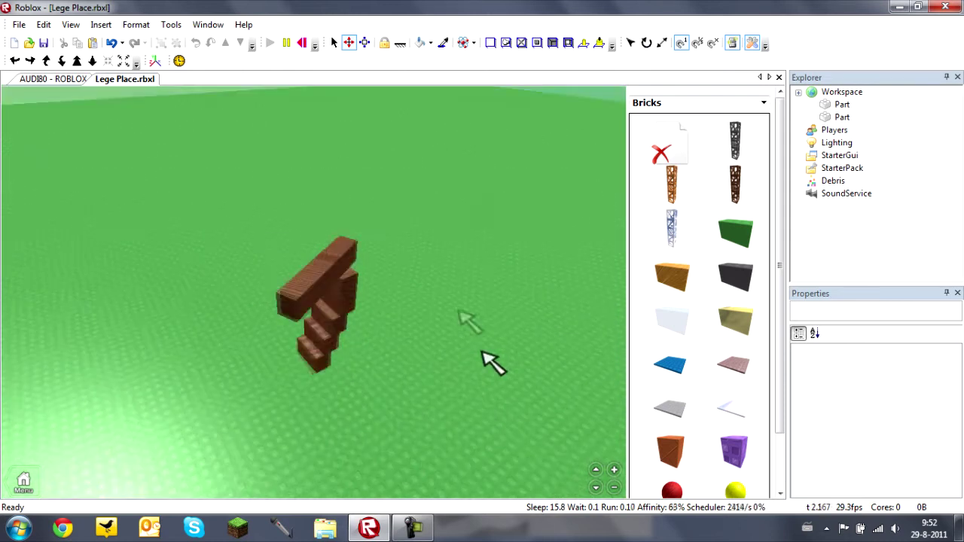
{"action": "left_click", "coordinate": [302, 43]}
{"action": "key", "text": "shift+F5"}
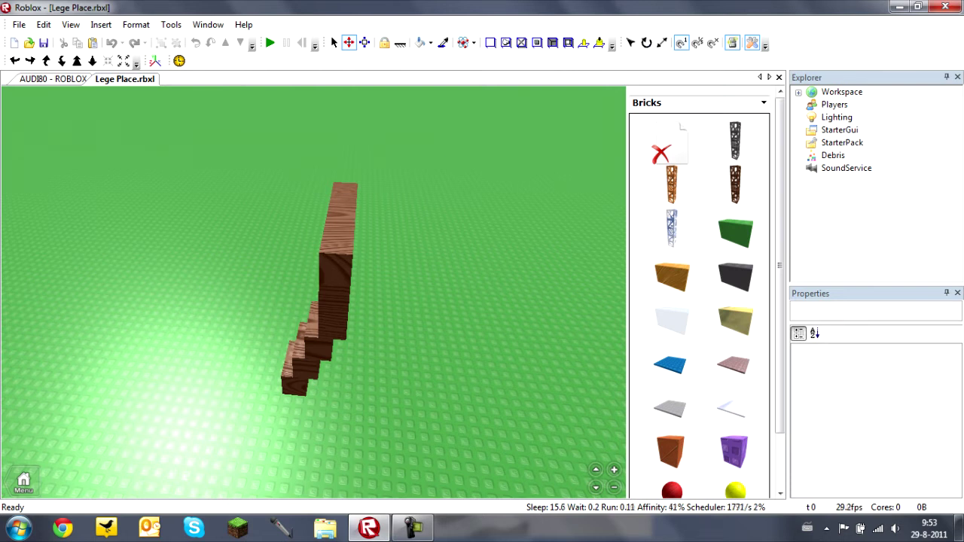
Expand the Workspace and examine the properties of its Base part and of the Players, Lighting, StarterGui and StarterPack objects
{"action": "left_click", "coordinate": [799, 92]}
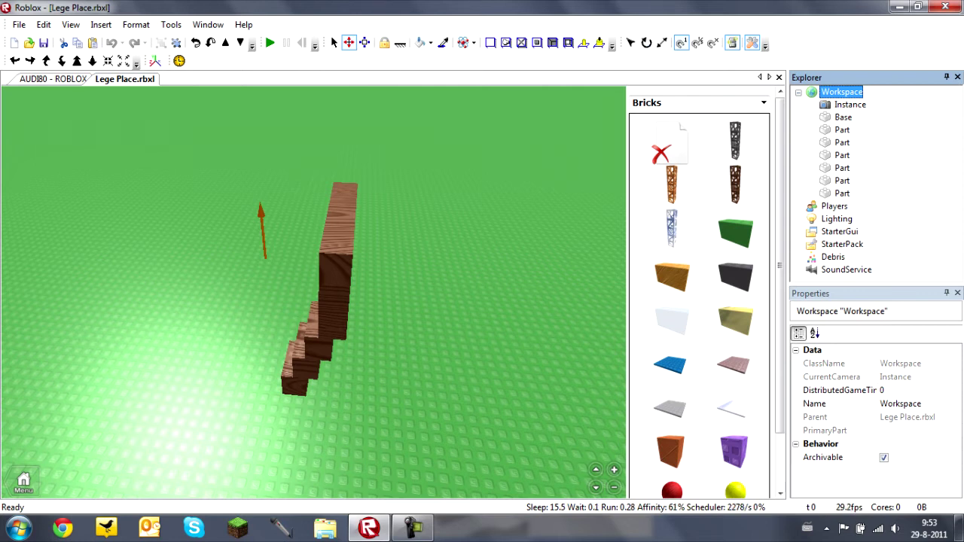
{"action": "mouse_move", "coordinate": [461, 179]}
{"action": "right_mouse_down"}
{"action": "mouse_move", "coordinate": [455, 165]}
{"action": "mouse_move", "coordinate": [456, 196]}
{"action": "right_mouse_up"}
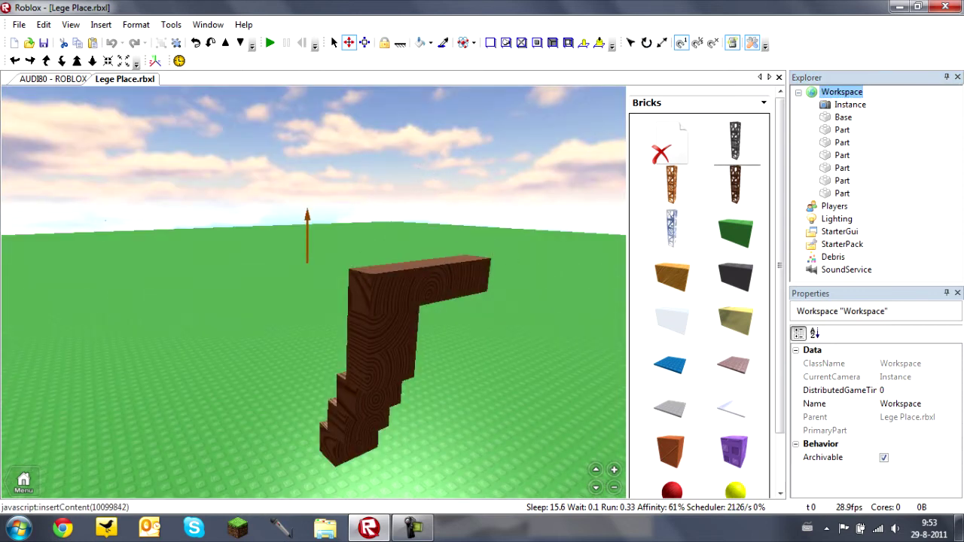
{"action": "left_click", "coordinate": [843, 117]}
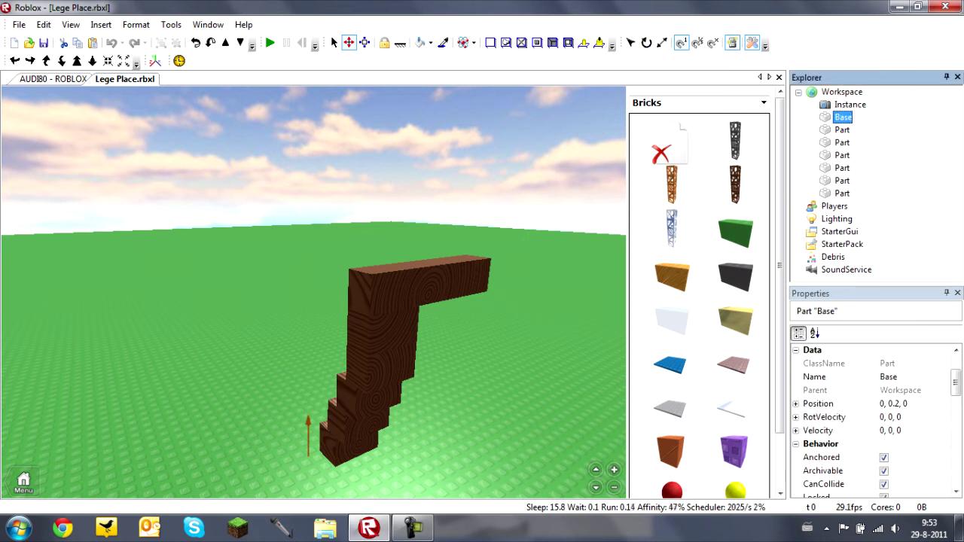
{"action": "left_click", "coordinate": [834, 207]}
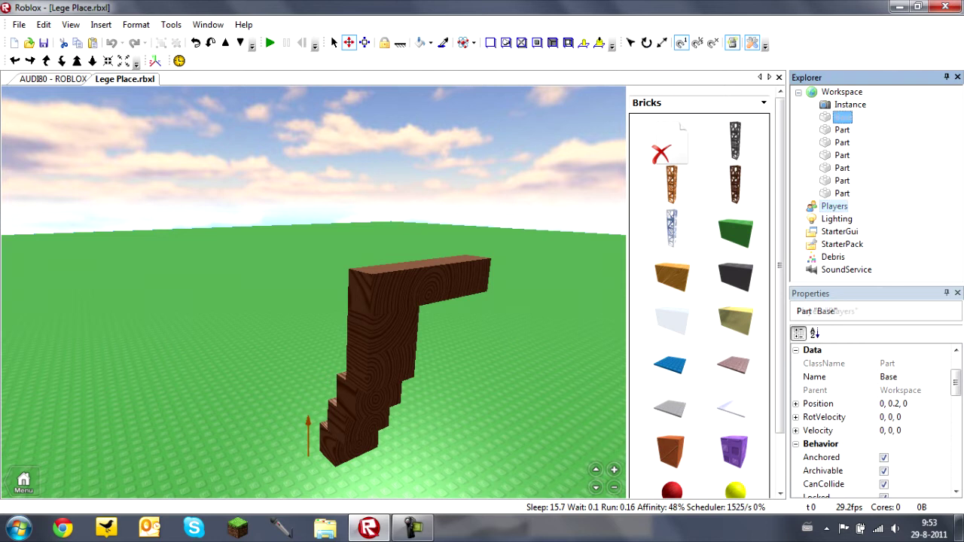
{"action": "left_click", "coordinate": [837, 219]}
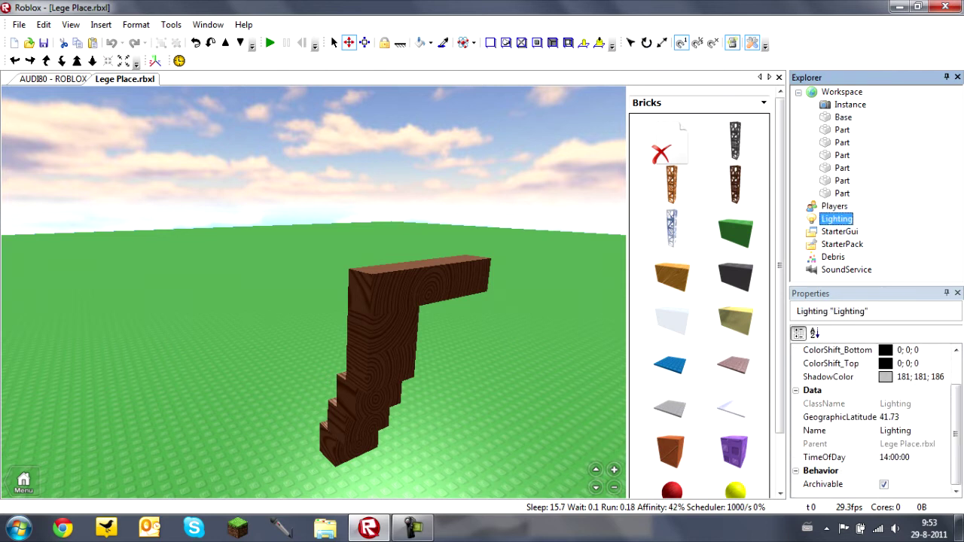
{"action": "left_click", "coordinate": [838, 232]}
{"action": "left_click", "coordinate": [842, 245]}
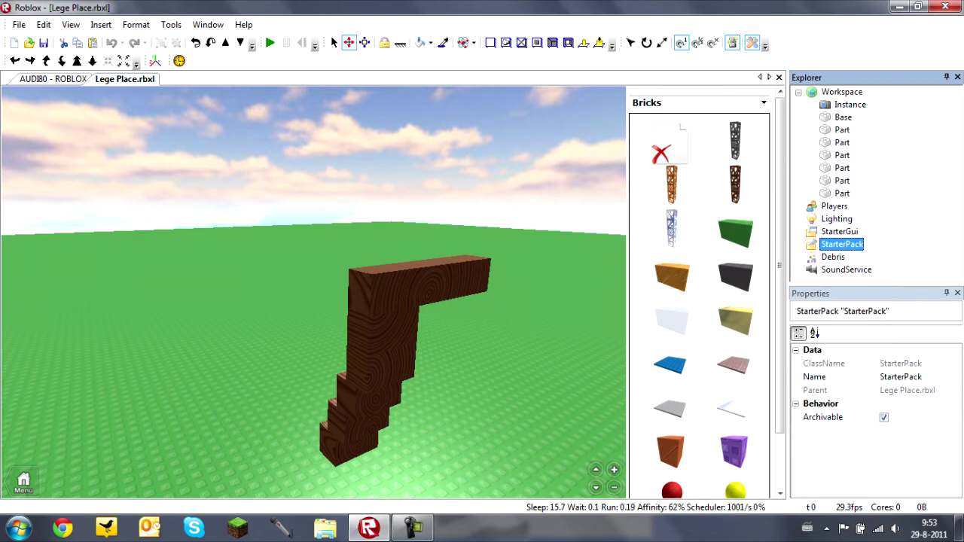
{"action": "left_click", "coordinate": [839, 232]}
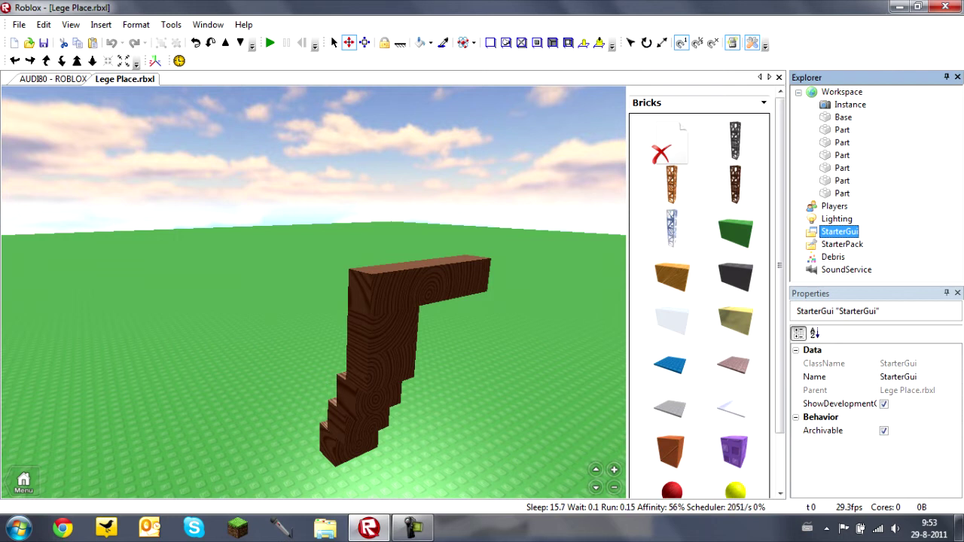
{"action": "left_click", "coordinate": [493, 213]}
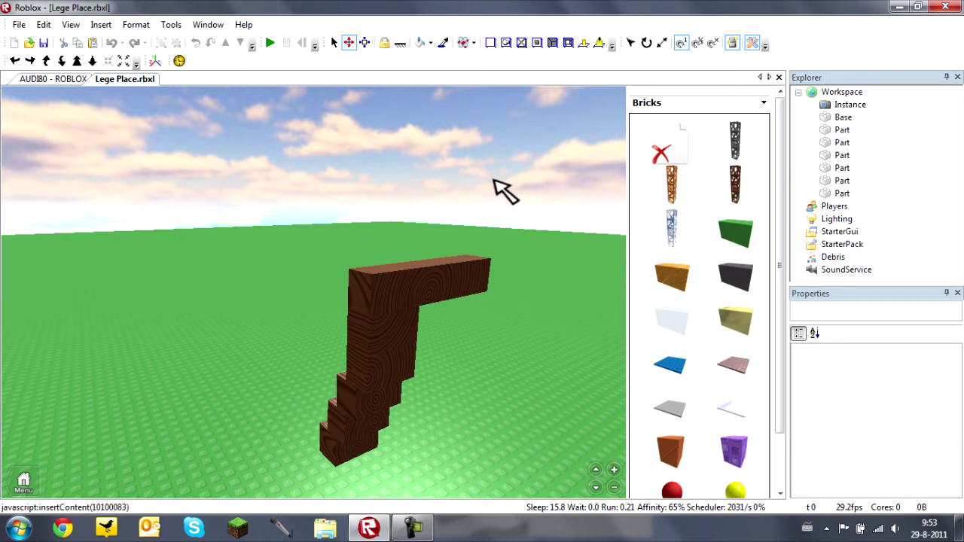
Select the long beam and look through its property categories, collapsing Surface Inputs to view the surface type of each face
{"action": "right_click_drag", "start_coordinate": [504, 242], "coordinate": [508, 244]}
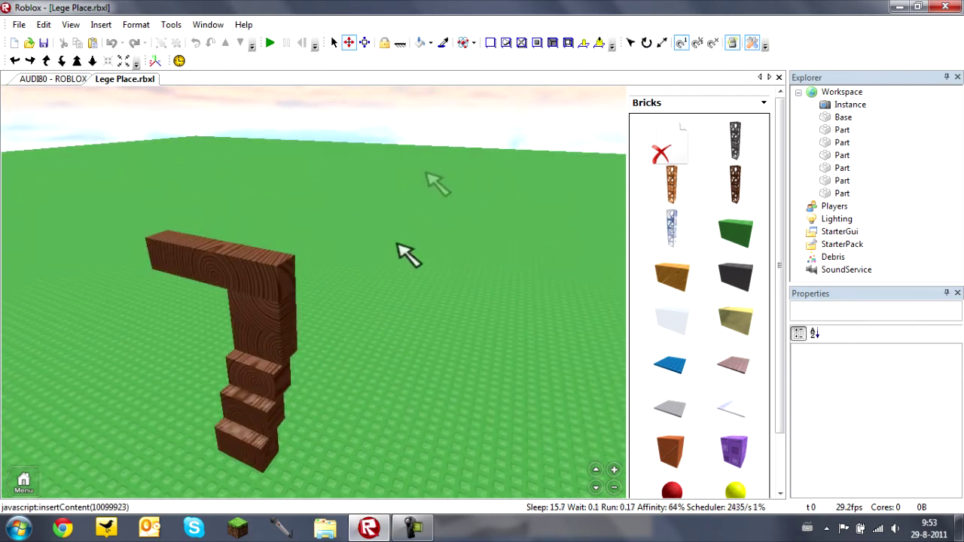
{"action": "left_click", "coordinate": [263, 280]}
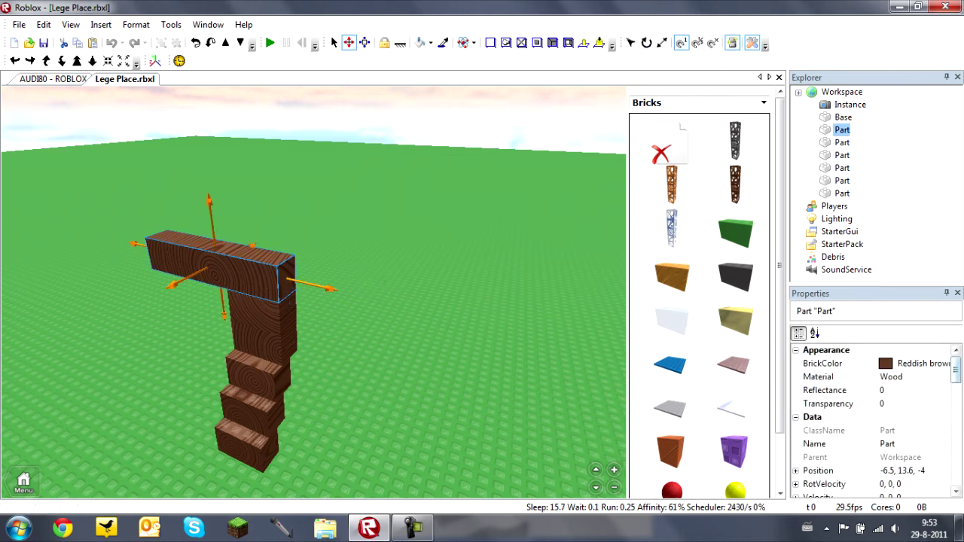
{"action": "scroll", "coordinate": [873, 422], "scroll_direction": "down", "scroll_amount": 3}
{"action": "scroll", "coordinate": [874, 421], "scroll_direction": "down", "scroll_amount": 5}
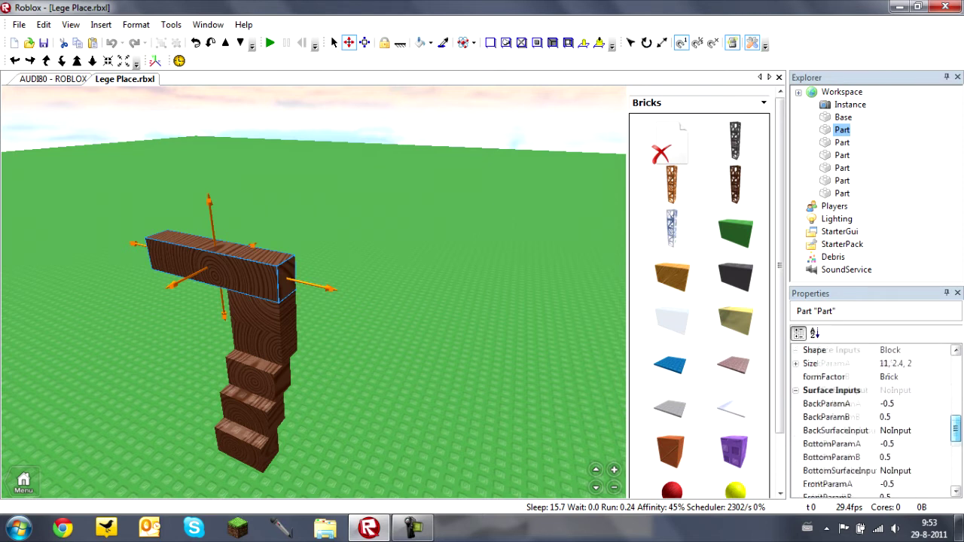
{"action": "scroll", "coordinate": [873, 421], "scroll_direction": "up", "scroll_amount": 5}
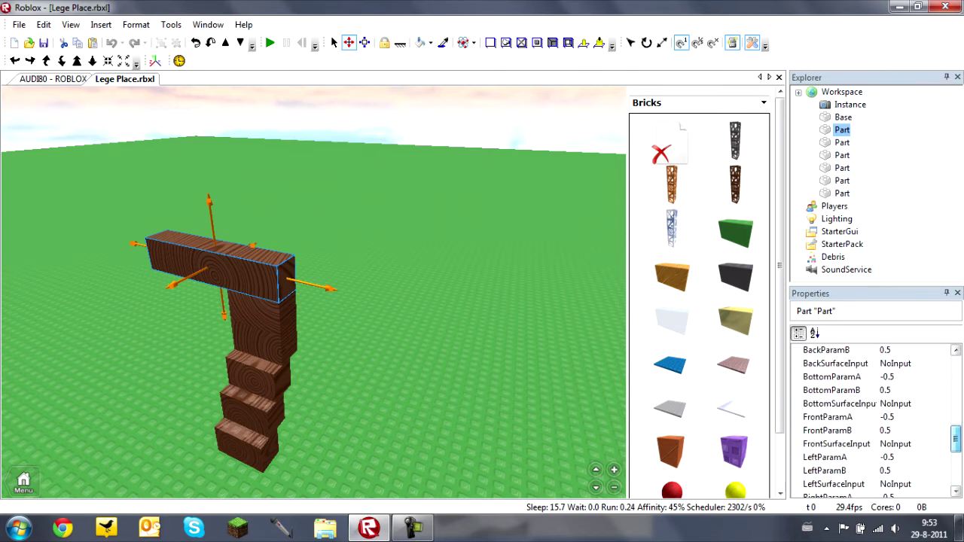
{"action": "scroll", "coordinate": [874, 422], "scroll_direction": "down", "scroll_amount": 1}
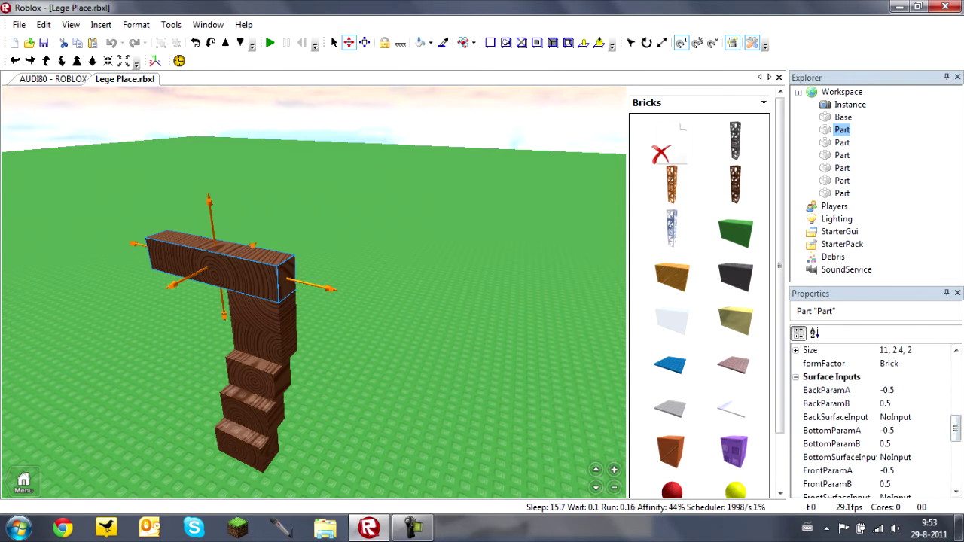
{"action": "scroll", "coordinate": [873, 421], "scroll_direction": "down", "scroll_amount": 4}
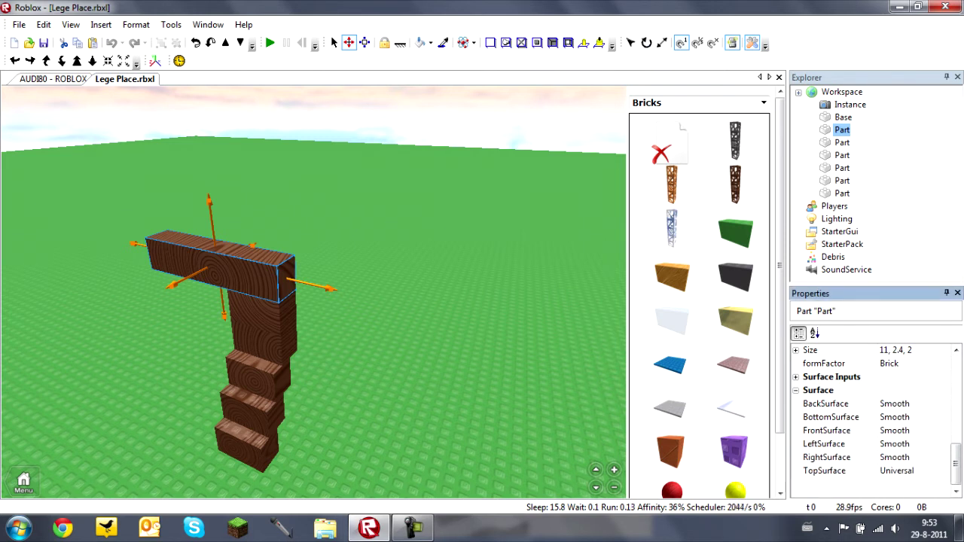
{"action": "scroll", "coordinate": [874, 422], "scroll_direction": "up", "scroll_amount": 4}
{"action": "scroll", "coordinate": [873, 422], "scroll_direction": "up", "scroll_amount": 4}
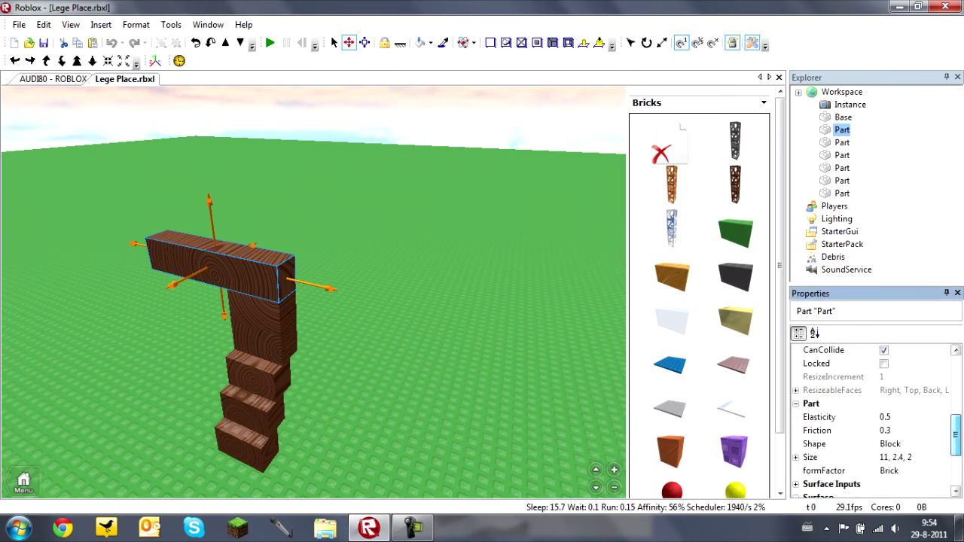
{"action": "scroll", "coordinate": [873, 422], "scroll_direction": "up", "scroll_amount": 5}
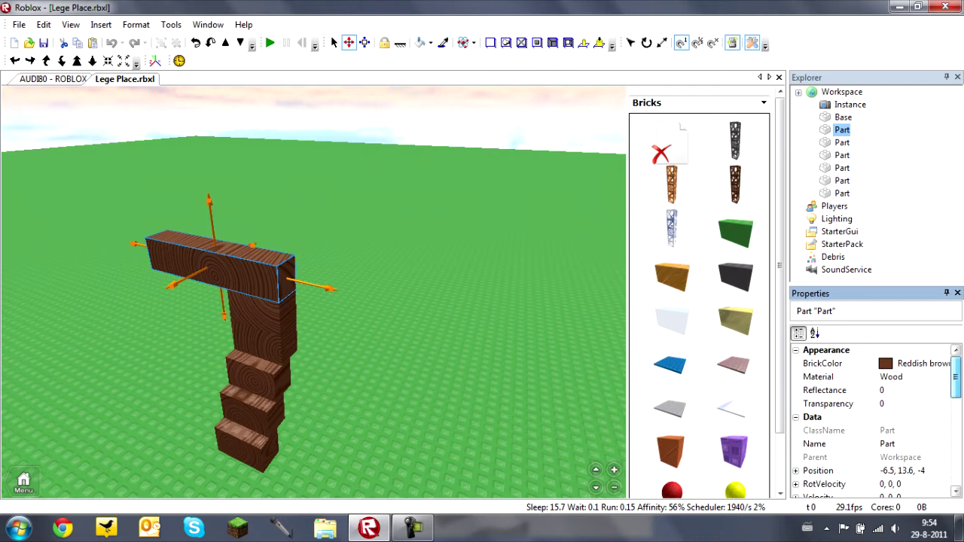
Set the long beam's Reflectance to 1
{"action": "scroll", "coordinate": [874, 422], "scroll_direction": "down", "scroll_amount": 1}
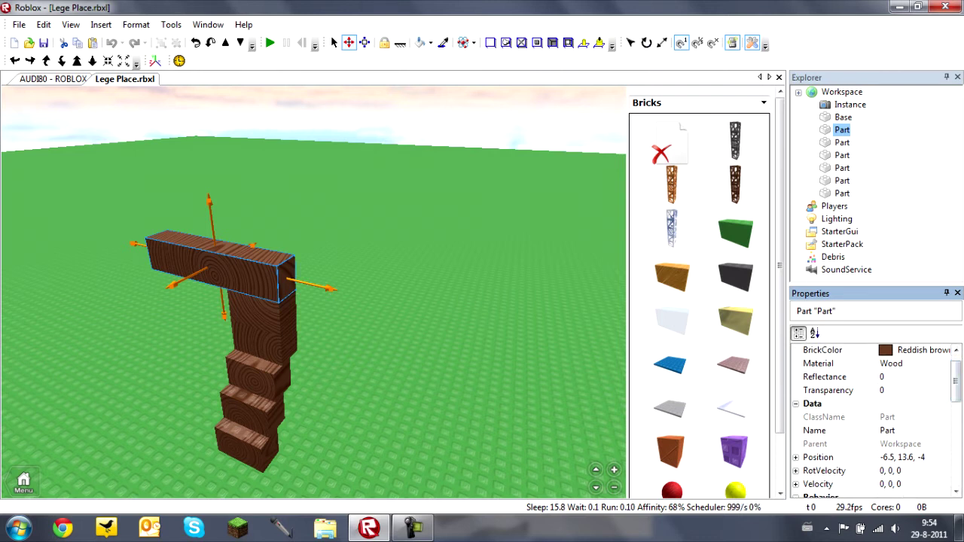
{"action": "left_click", "coordinate": [896, 377]}
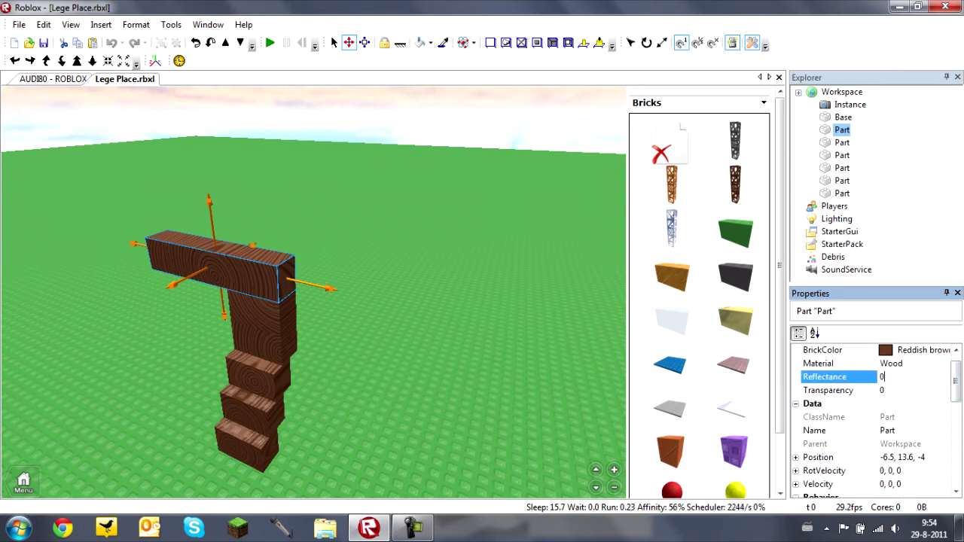
{"action": "type", "text": "1"}
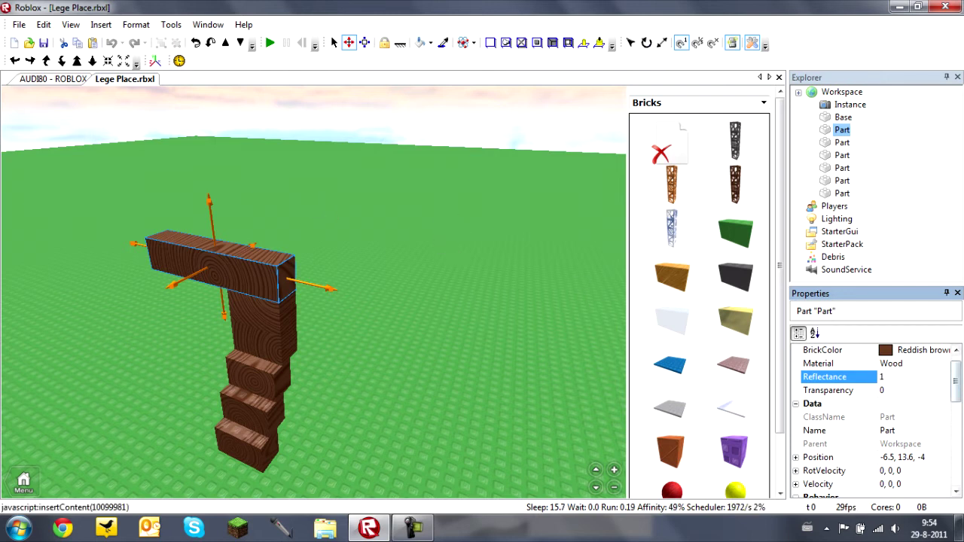
Change the long beam's Material to Plastic and view its reflective surface against the sky
{"action": "left_click", "coordinate": [902, 363]}
{"action": "left_click", "coordinate": [943, 363]}
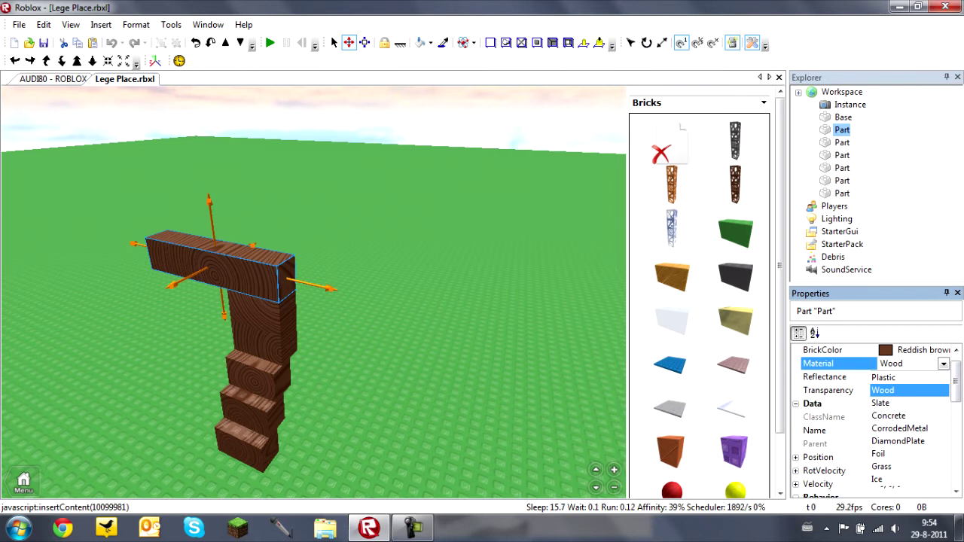
{"action": "left_click", "coordinate": [884, 378]}
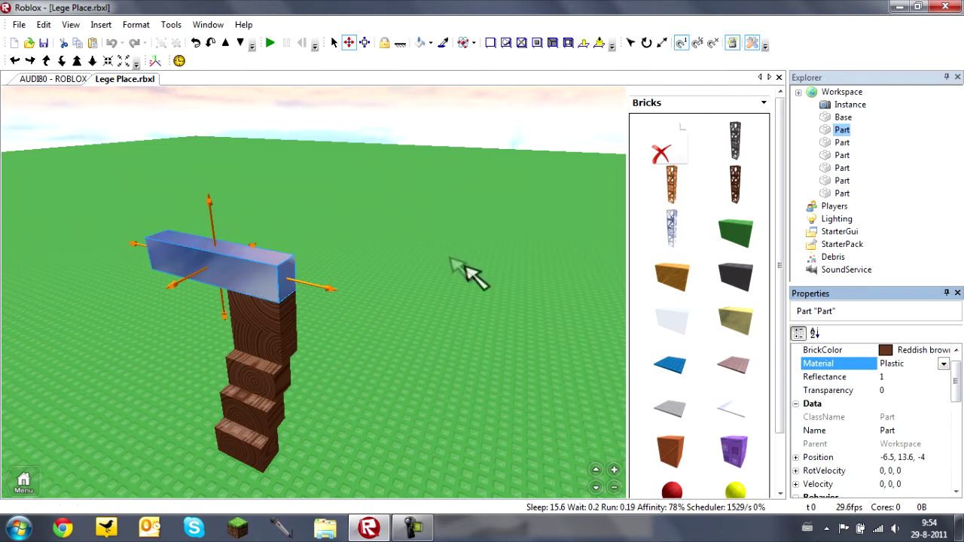
{"action": "left_click", "coordinate": [470, 258]}
{"action": "right_click_drag", "start_coordinate": [471, 257], "coordinate": [470, 257]}
{"action": "scroll", "coordinate": [470, 256], "scroll_direction": "up", "scroll_amount": 2}
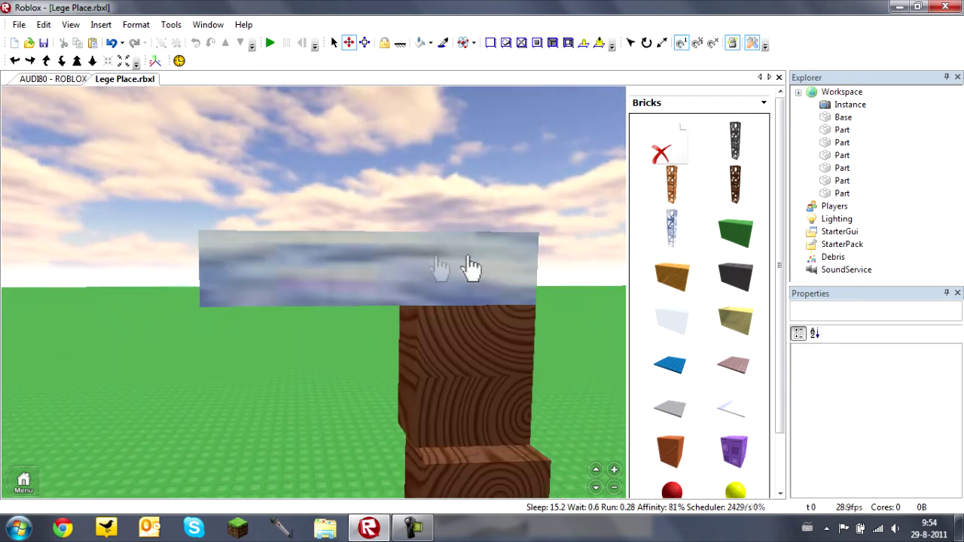
{"action": "scroll", "coordinate": [384, 262], "scroll_direction": "down", "scroll_amount": 2}
{"action": "right_click_drag", "start_coordinate": [384, 262], "coordinate": [375, 269]}
Set the long beam's Reflectance to 0
{"action": "left_click", "coordinate": [372, 271]}
{"action": "left_click", "coordinate": [376, 283]}
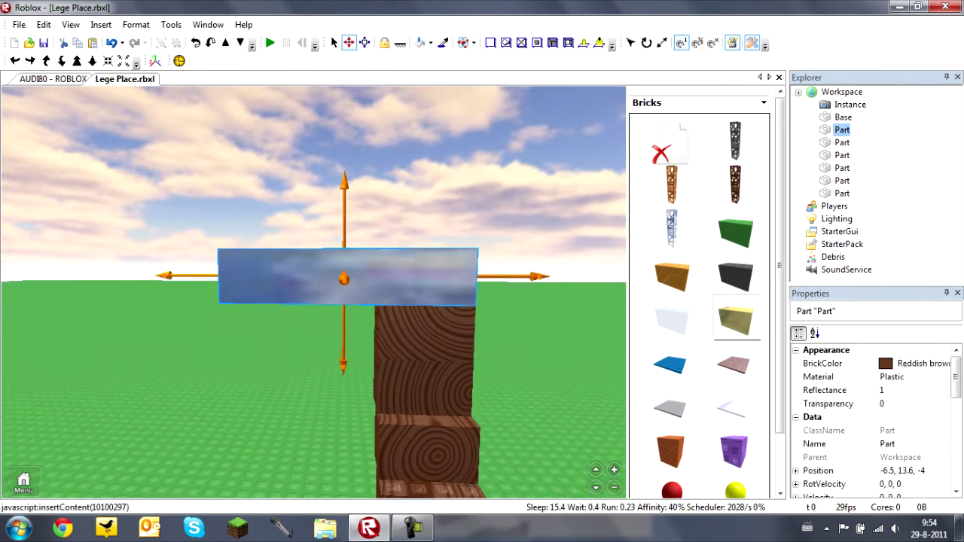
{"action": "left_click", "coordinate": [907, 390]}
{"action": "type", "text": "1"}
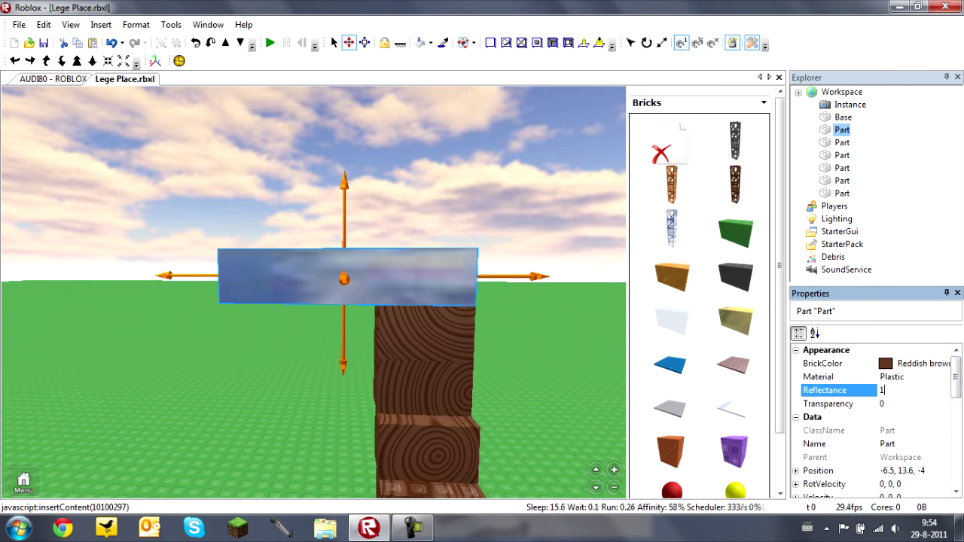
{"action": "type", "text": "0"}
{"action": "key", "text": "Return"}
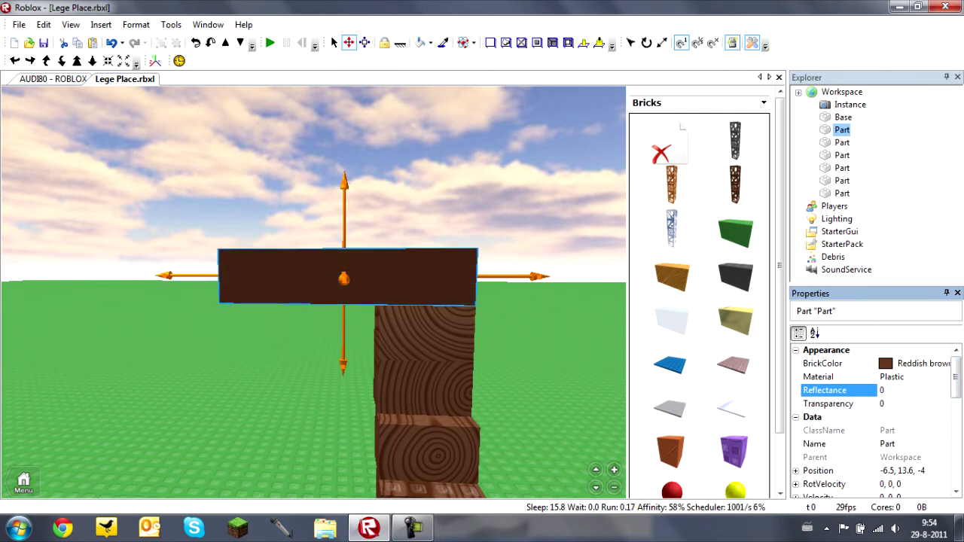
Set the long beam's Transparency to 0.5
{"action": "left_click", "coordinate": [893, 404]}
{"action": "type", "text": ".5"}
{"action": "key", "text": "Return"}
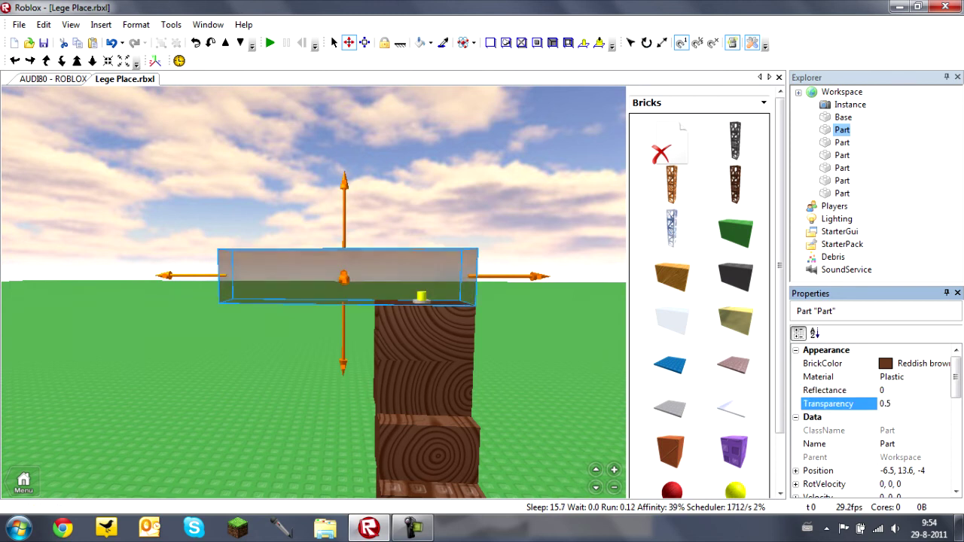
Change the long beam's BrickColor to Bright blue and view the recoloured part without its selection
{"action": "left_click", "coordinate": [925, 364]}
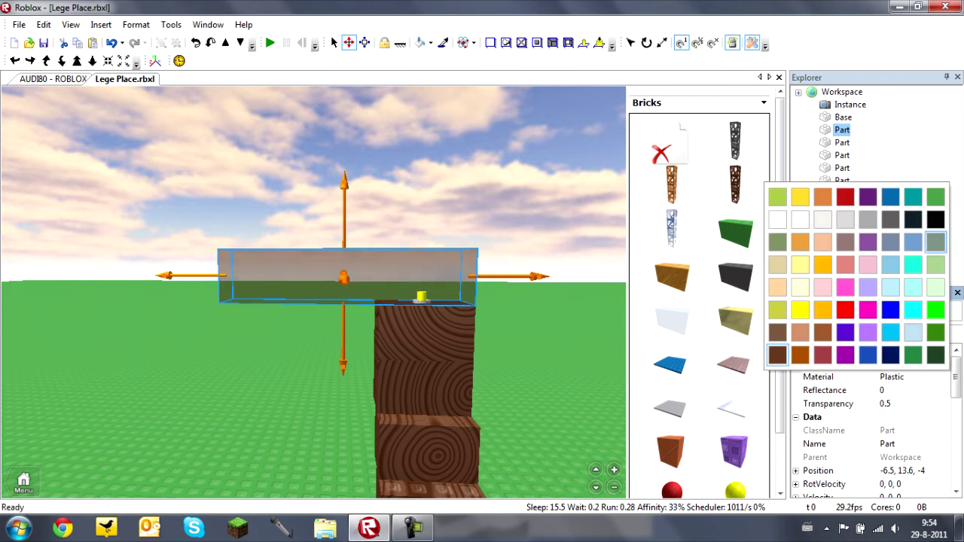
{"action": "left_click", "coordinate": [891, 197]}
{"action": "left_click", "coordinate": [427, 230]}
{"action": "right_click_drag", "start_coordinate": [427, 229], "coordinate": [427, 233]}
{"action": "right_click_drag", "start_coordinate": [211, 320], "coordinate": [211, 319]}
{"action": "right_click_drag", "start_coordinate": [402, 281], "coordinate": [403, 282]}
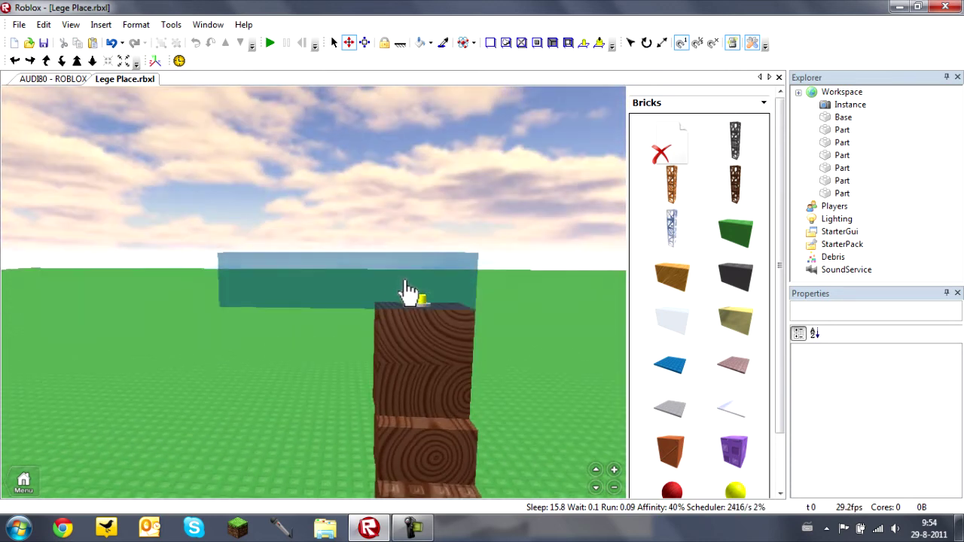
Select the blue beam and examine its Data, Behavior and Part properties, including Name, Parent and Friction
{"action": "left_click", "coordinate": [415, 294]}
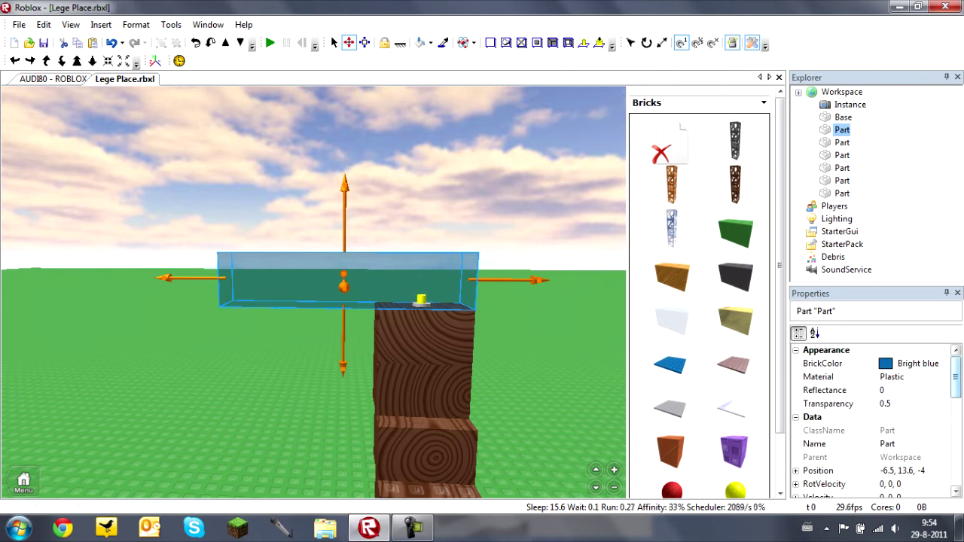
{"action": "left_click_drag", "start_coordinate": [956, 378], "coordinate": [955, 390]}
{"action": "left_click", "coordinate": [889, 404]}
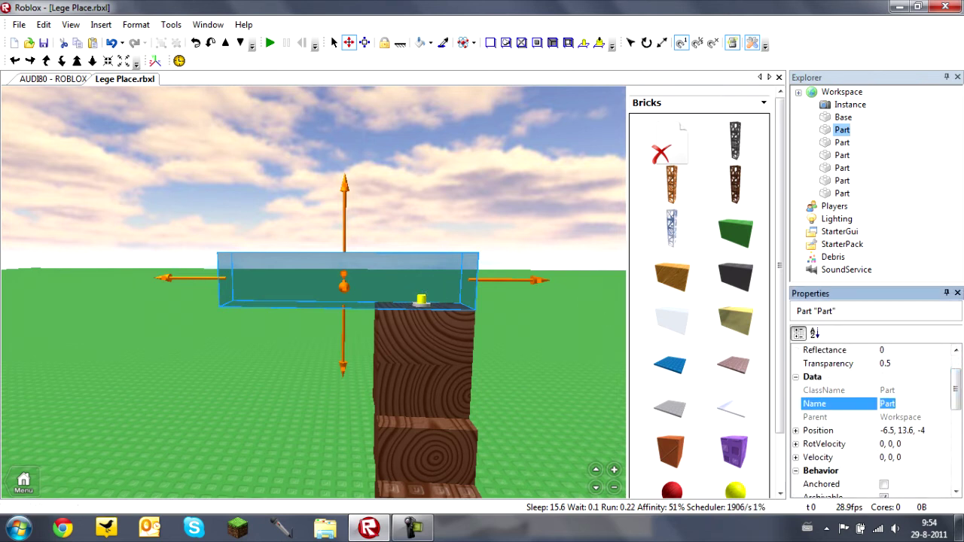
{"action": "left_click", "coordinate": [921, 417]}
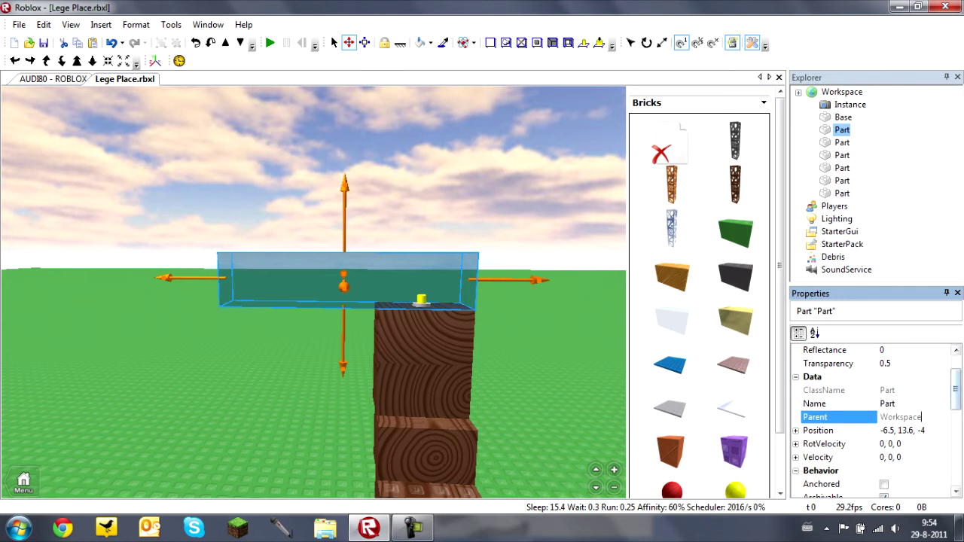
{"action": "scroll", "coordinate": [901, 417], "scroll_direction": "down", "scroll_amount": 2}
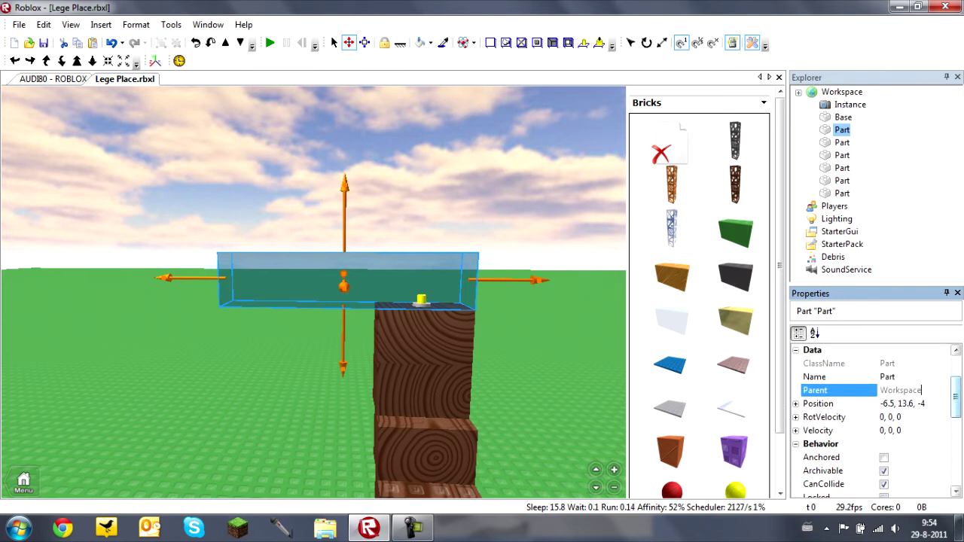
{"action": "scroll", "coordinate": [873, 422], "scroll_direction": "down", "scroll_amount": 5}
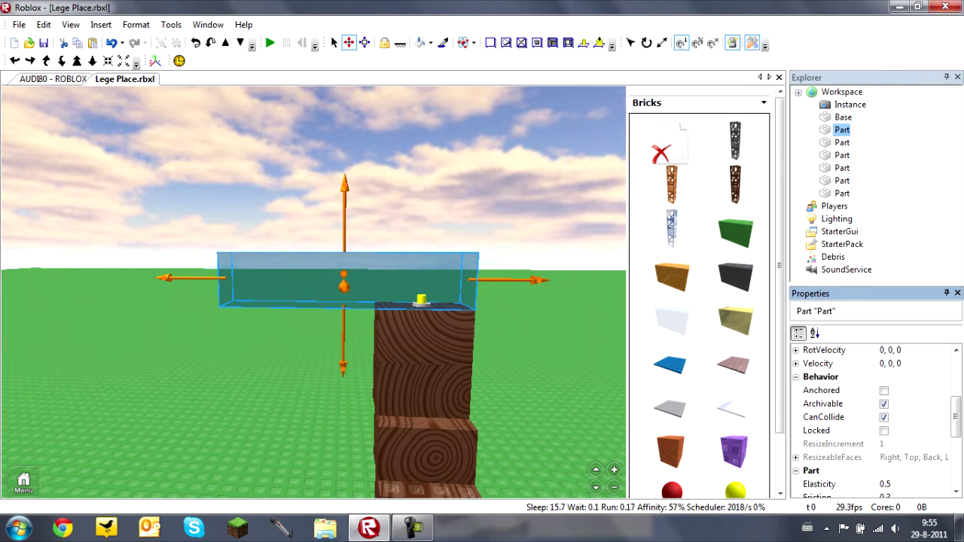
{"action": "scroll", "coordinate": [873, 421], "scroll_direction": "down", "scroll_amount": 2}
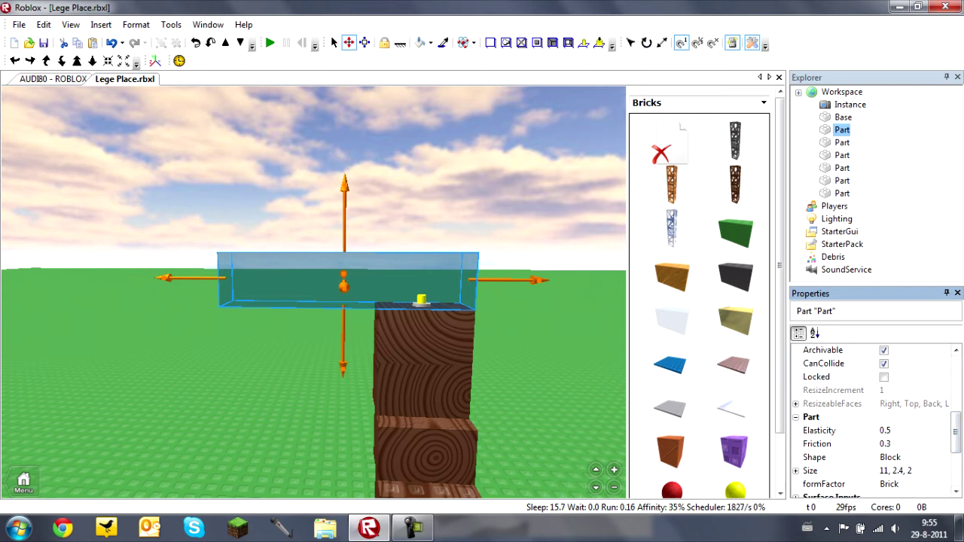
{"action": "left_click", "coordinate": [887, 444]}
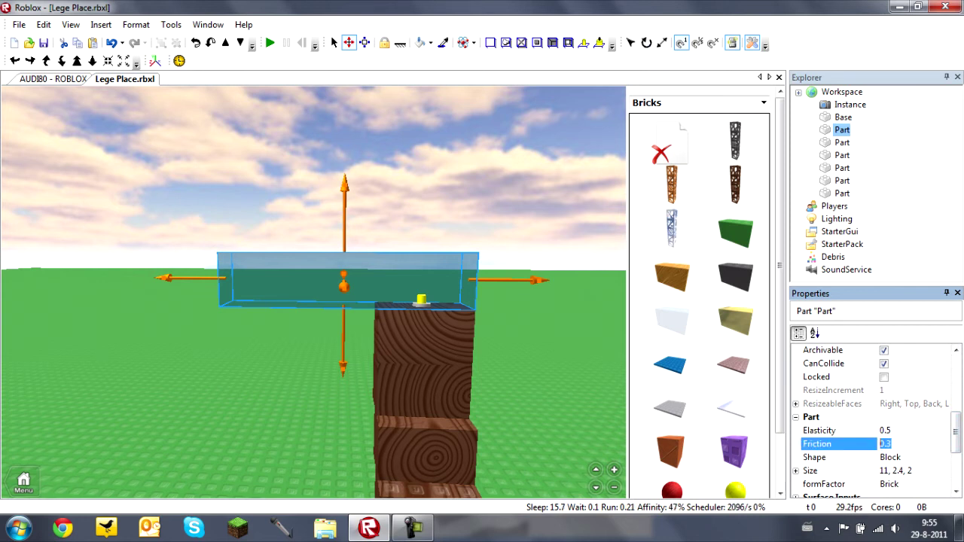
Change the blue beam's Shape to Ball and view it from above
{"action": "left_click", "coordinate": [897, 457]}
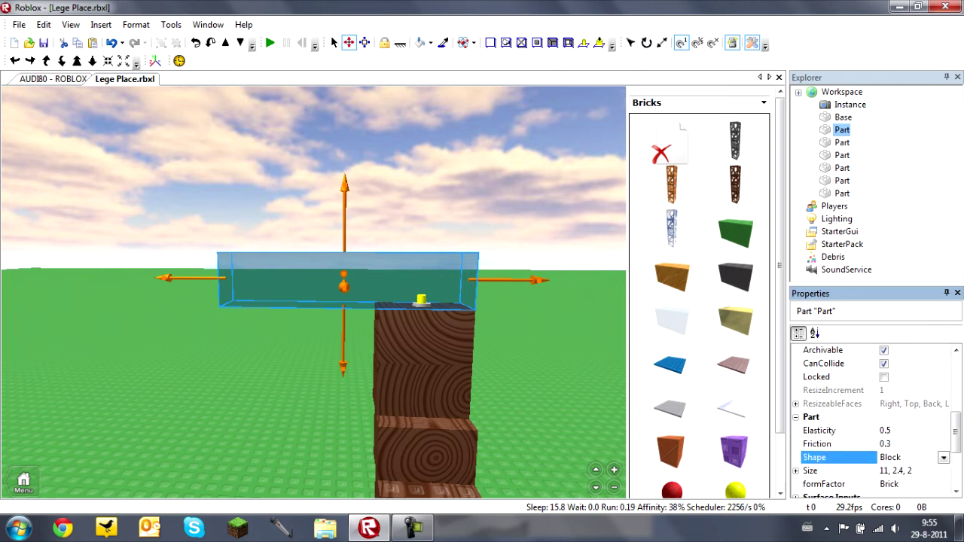
{"action": "left_click", "coordinate": [944, 458]}
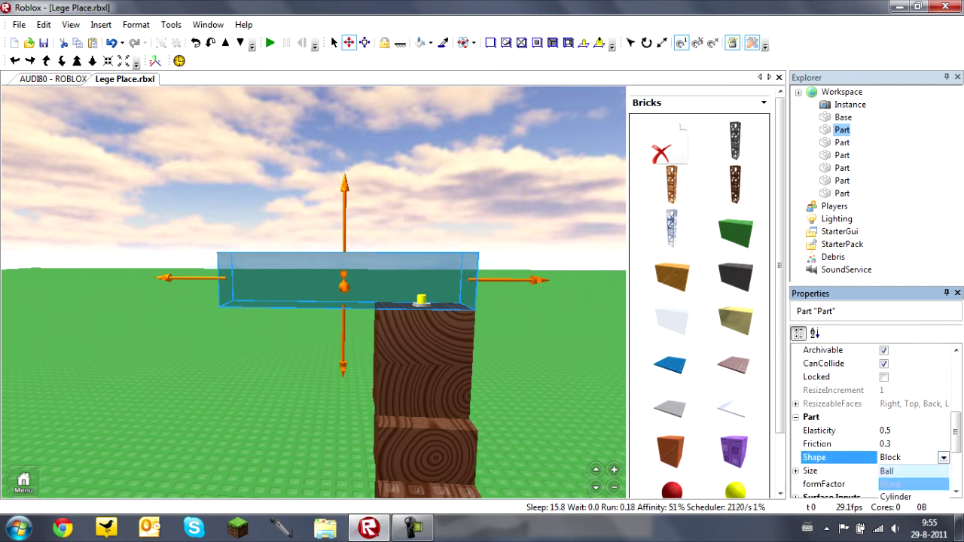
{"action": "left_click", "coordinate": [888, 471]}
{"action": "right_click_drag", "start_coordinate": [392, 292], "coordinate": [403, 288]}
{"action": "scroll", "coordinate": [403, 288], "scroll_direction": "down", "scroll_amount": 3}
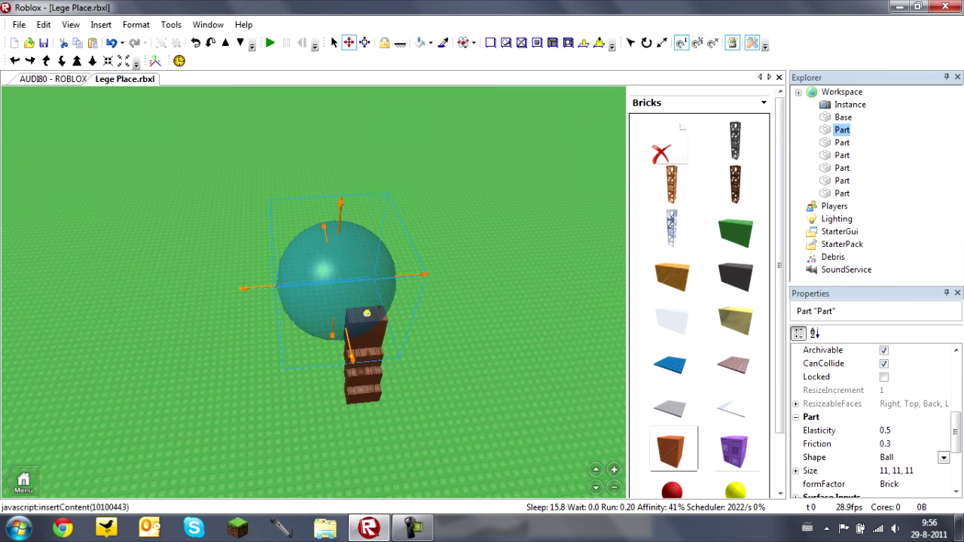
Try the Cylinder shape on the blue part
{"action": "left_click", "coordinate": [943, 457]}
{"action": "left_click", "coordinate": [896, 497]}
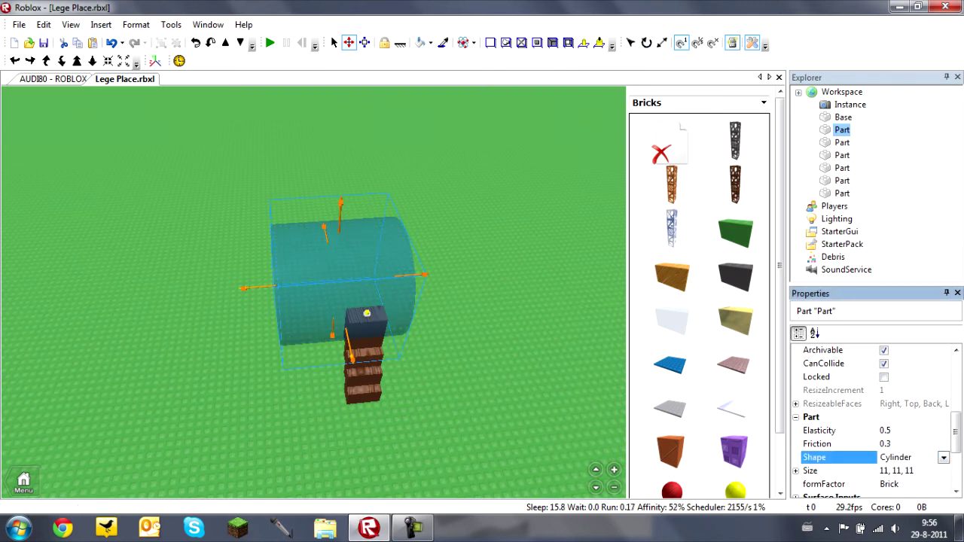
{"action": "left_click", "coordinate": [942, 458]}
{"action": "left_click", "coordinate": [903, 497]}
Set the blue part's Shape to Block and view it from the side
{"action": "left_click", "coordinate": [943, 457]}
{"action": "left_click", "coordinate": [895, 485]}
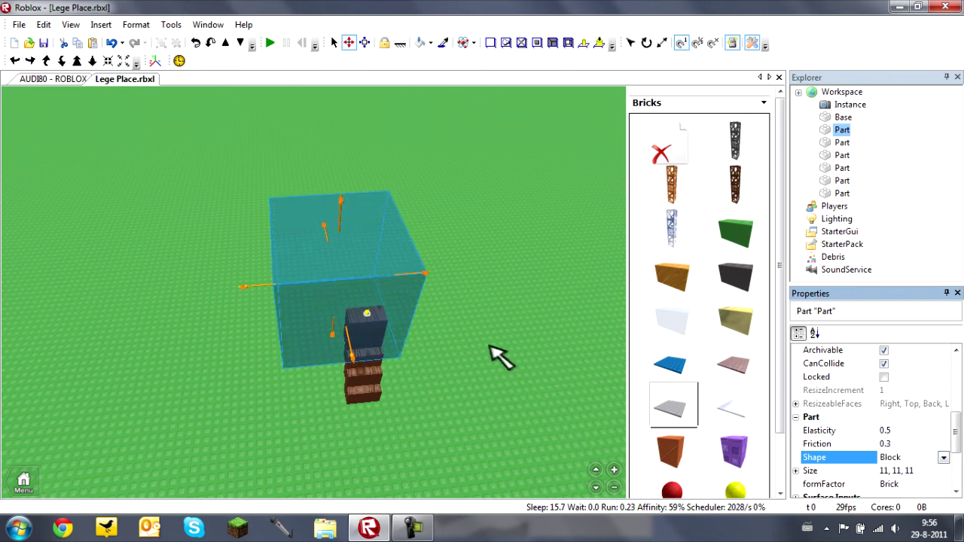
{"action": "right_click_drag", "start_coordinate": [491, 346], "coordinate": [491, 327]}
{"action": "scroll", "coordinate": [877, 422], "scroll_direction": "down", "scroll_amount": 2}
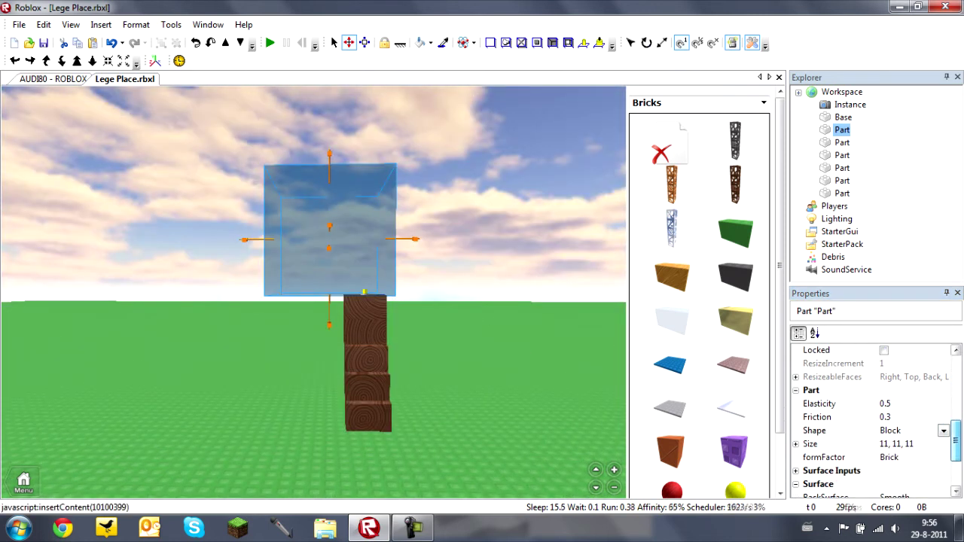
Examine the formFactor options of the blue block
{"action": "left_click", "coordinate": [915, 457]}
{"action": "left_click", "coordinate": [942, 457]}
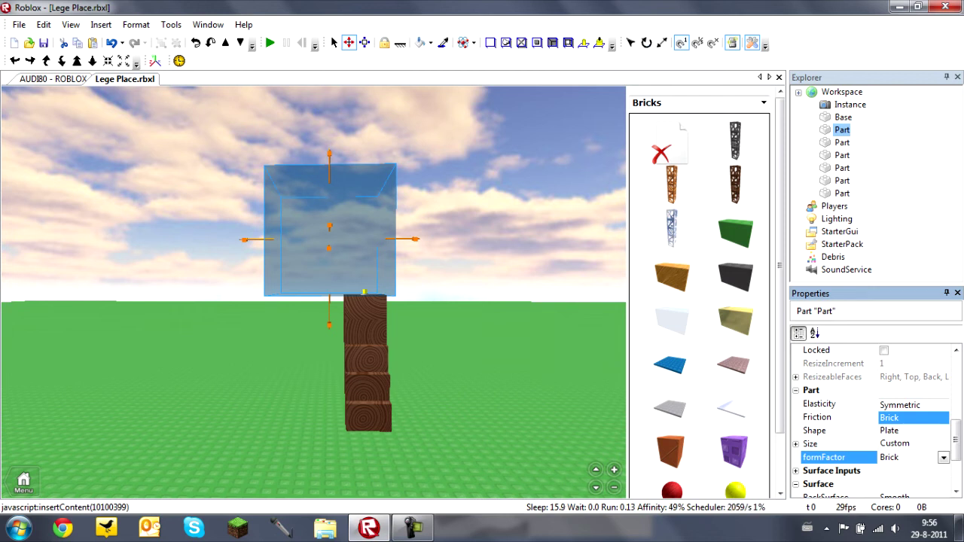
{"action": "right_click_drag", "start_coordinate": [395, 254], "coordinate": [395, 257]}
Resize the blue block from its top face down to a flat slab about 1 stud high
{"action": "left_click", "coordinate": [364, 43]}
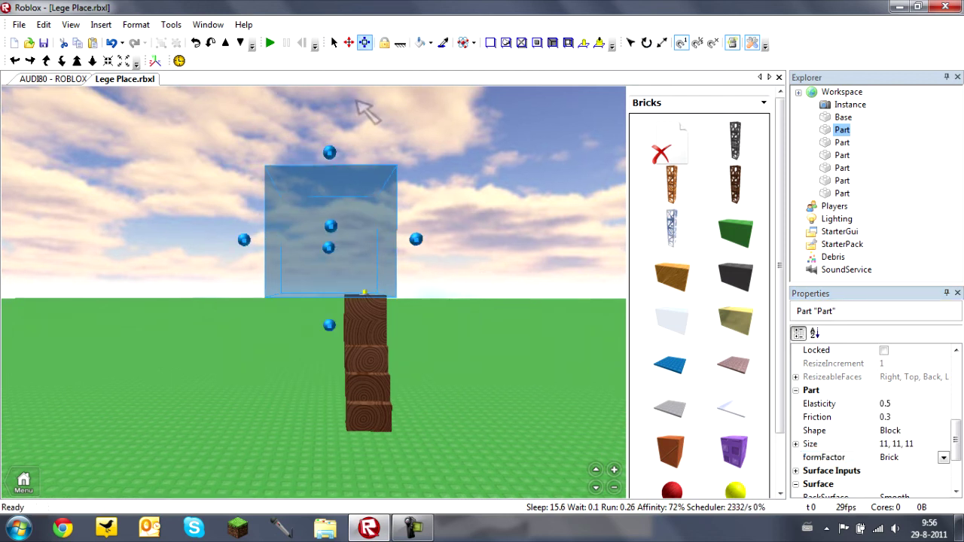
{"action": "scroll", "coordinate": [380, 183], "scroll_direction": "down", "scroll_amount": 3}
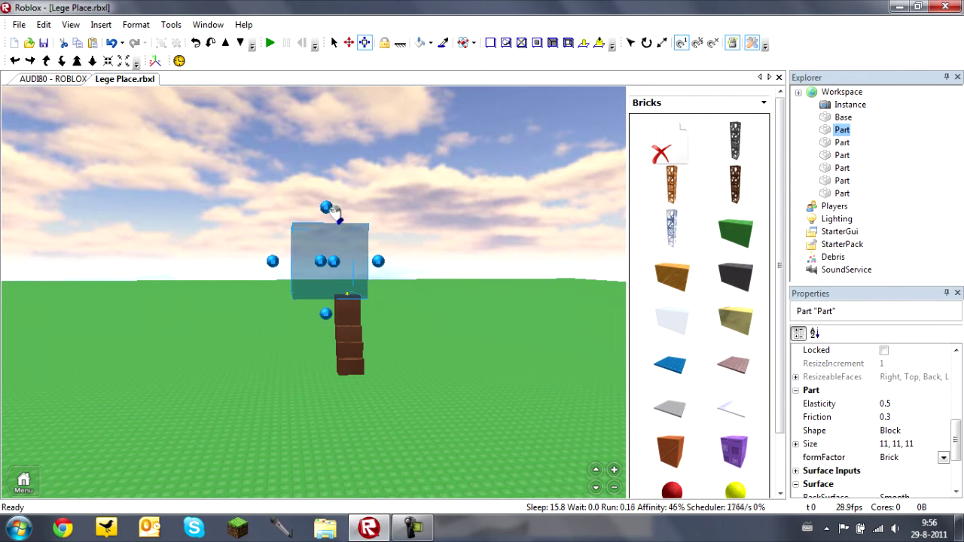
{"action": "left_click", "coordinate": [344, 168]}
{"action": "left_click", "coordinate": [340, 259]}
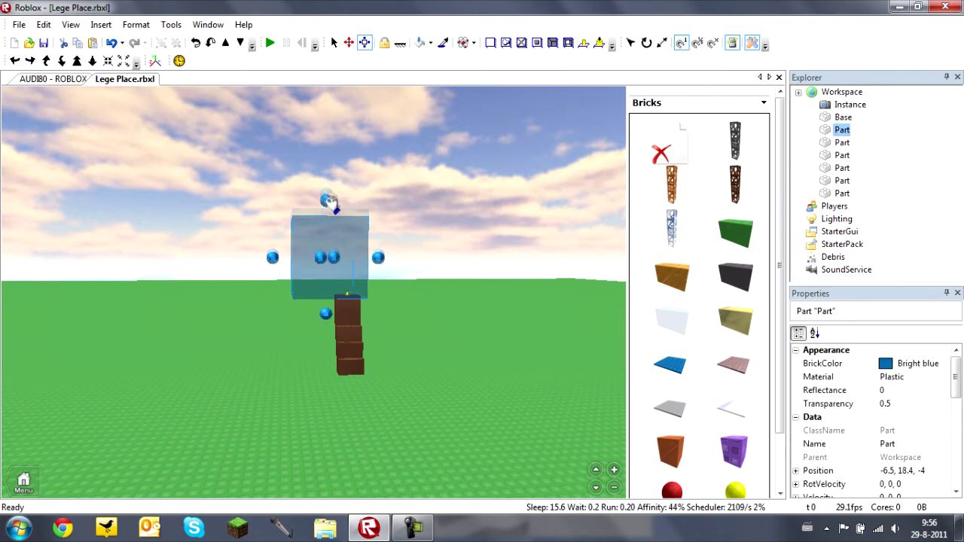
{"action": "left_click_drag", "start_coordinate": [326, 202], "coordinate": [326, 277]}
{"action": "scroll", "coordinate": [344, 301], "scroll_direction": "up", "scroll_amount": 3}
{"action": "scroll", "coordinate": [341, 303], "scroll_direction": "up", "scroll_amount": 3}
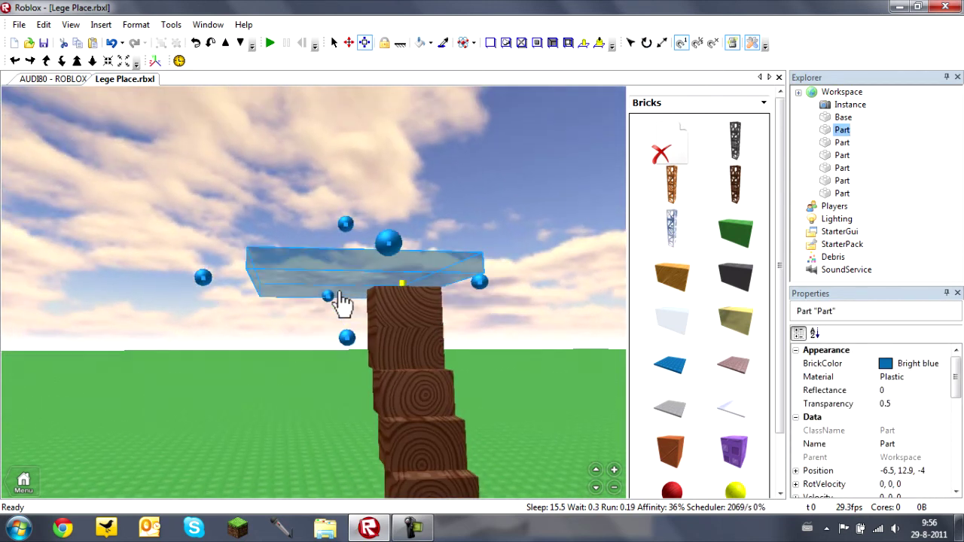
Set the blue slab's formFactor to Brick
{"action": "left_click_drag", "start_coordinate": [956, 377], "coordinate": [956, 398]}
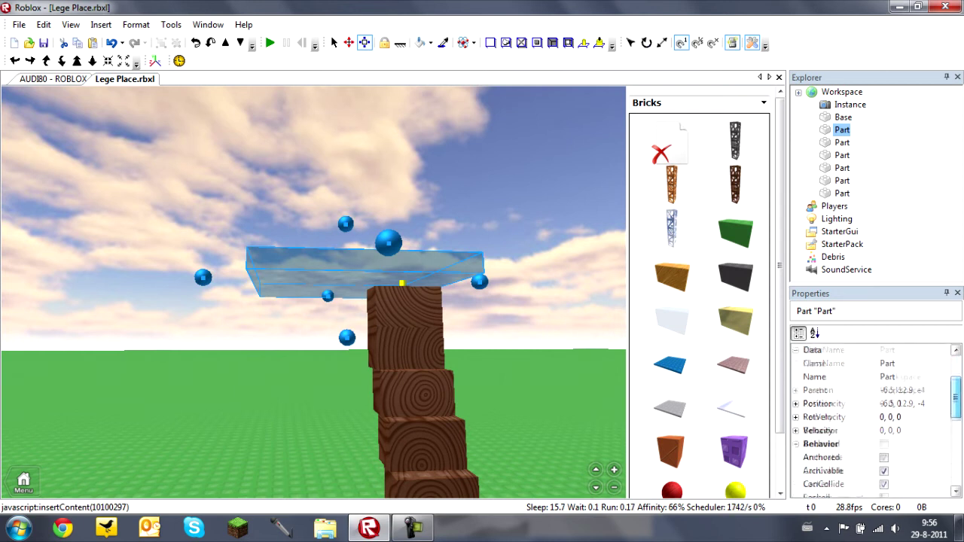
{"action": "scroll", "coordinate": [873, 422], "scroll_direction": "down", "scroll_amount": 4}
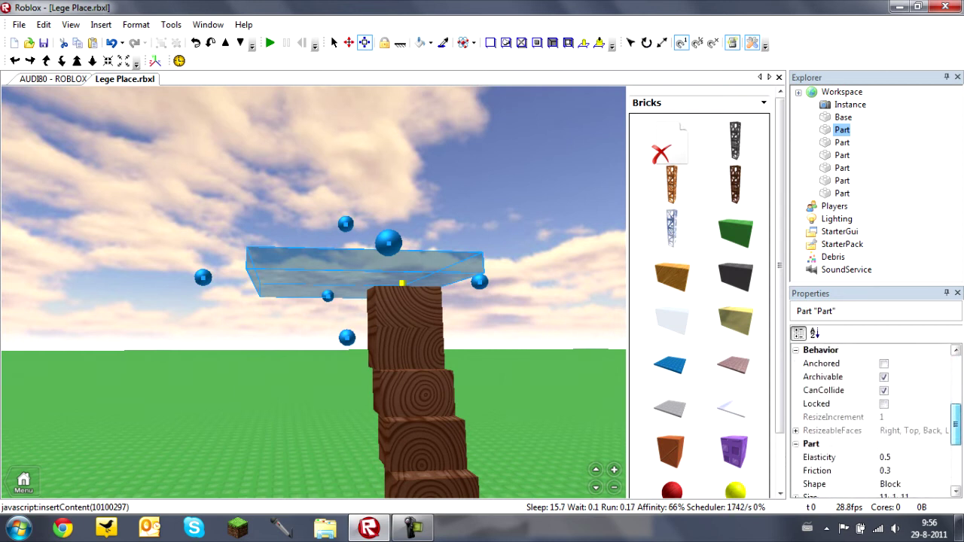
{"action": "right_click_drag", "start_coordinate": [348, 213], "coordinate": [340, 232]}
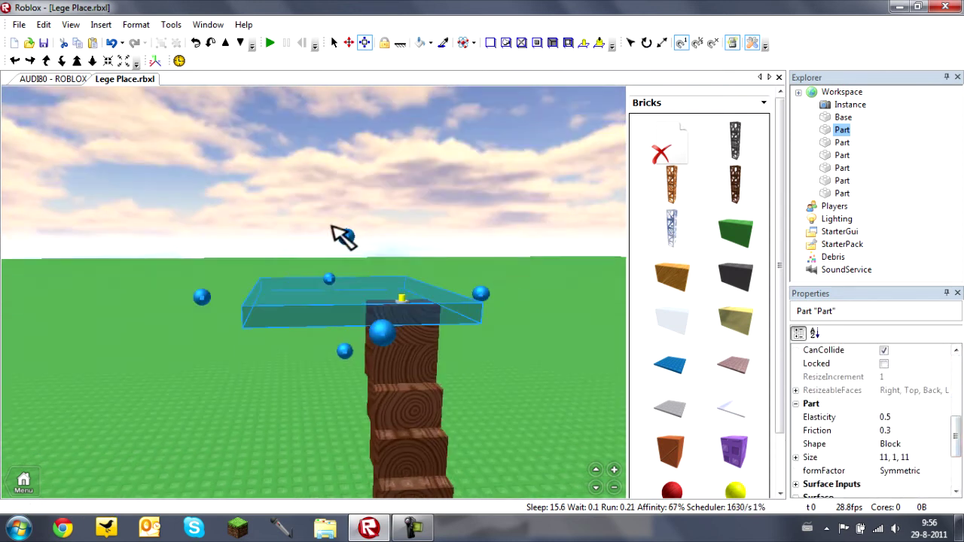
{"action": "left_click", "coordinate": [824, 471]}
{"action": "left_click", "coordinate": [943, 471]}
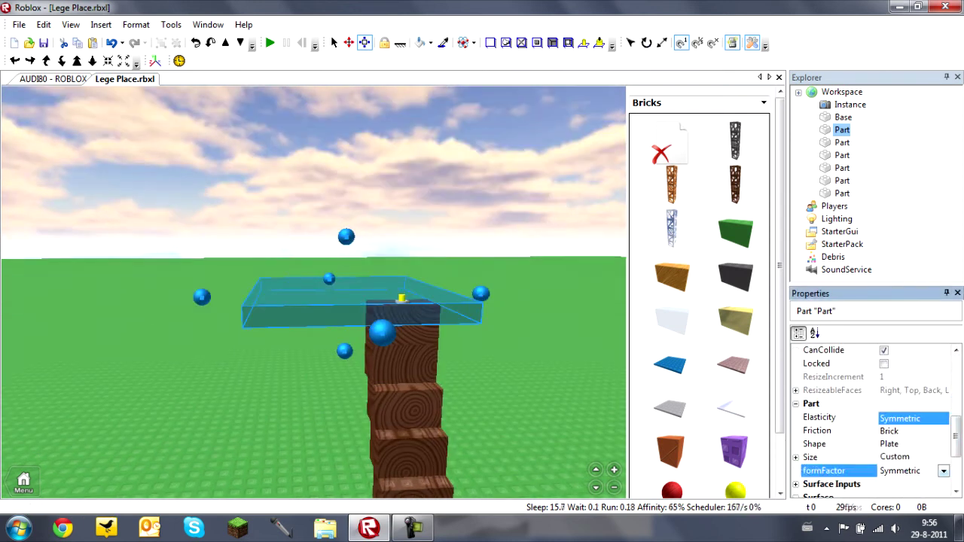
{"action": "left_click", "coordinate": [893, 430]}
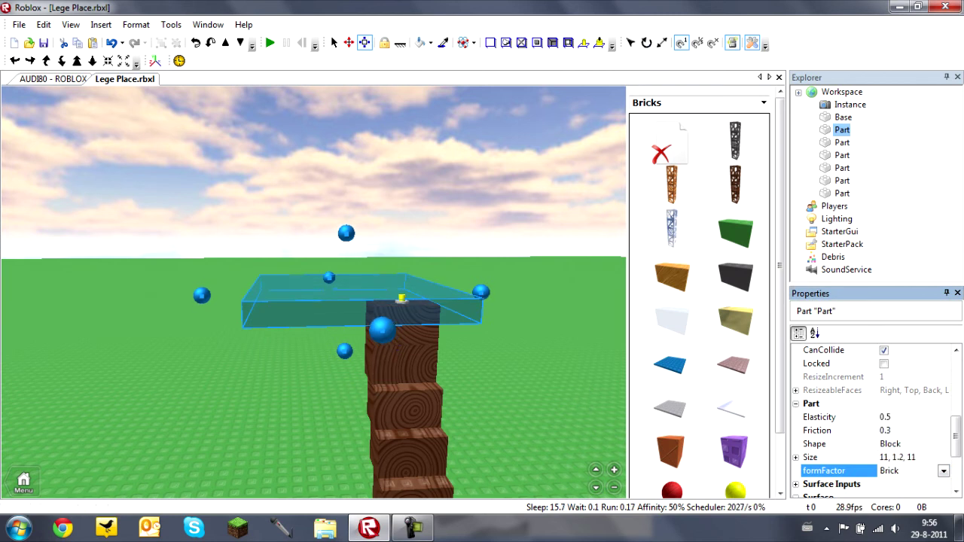
Set the first Size value of the blue slab to 14
{"action": "left_click", "coordinate": [900, 457]}
{"action": "left_click_drag", "start_coordinate": [904, 457], "coordinate": [891, 457]}
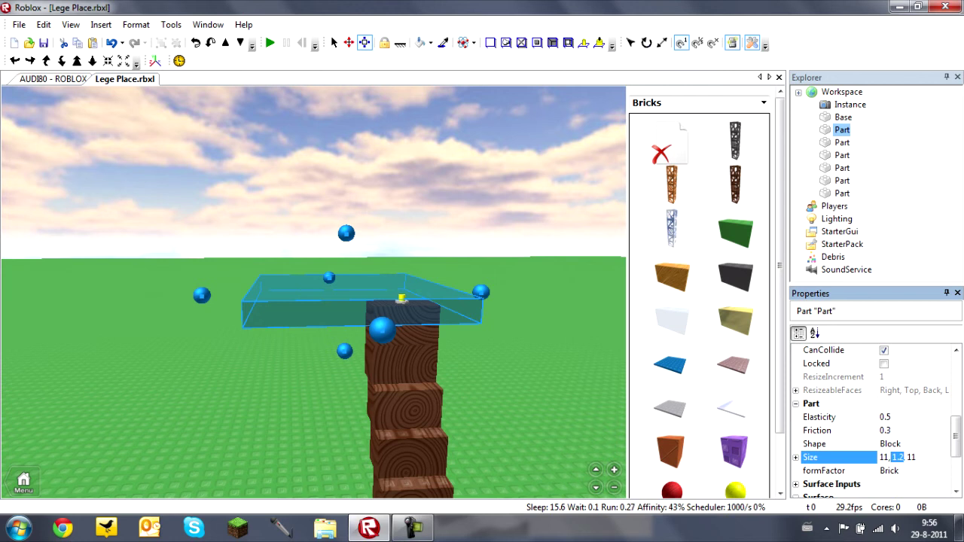
{"action": "left_click_drag", "start_coordinate": [916, 457], "coordinate": [880, 457]}
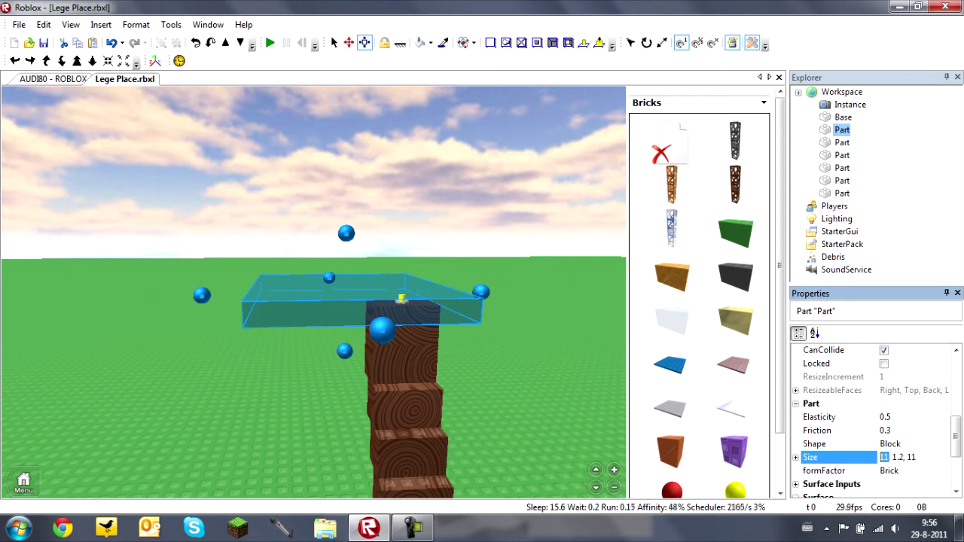
{"action": "type", "text": "14"}
{"action": "key", "text": "Return"}
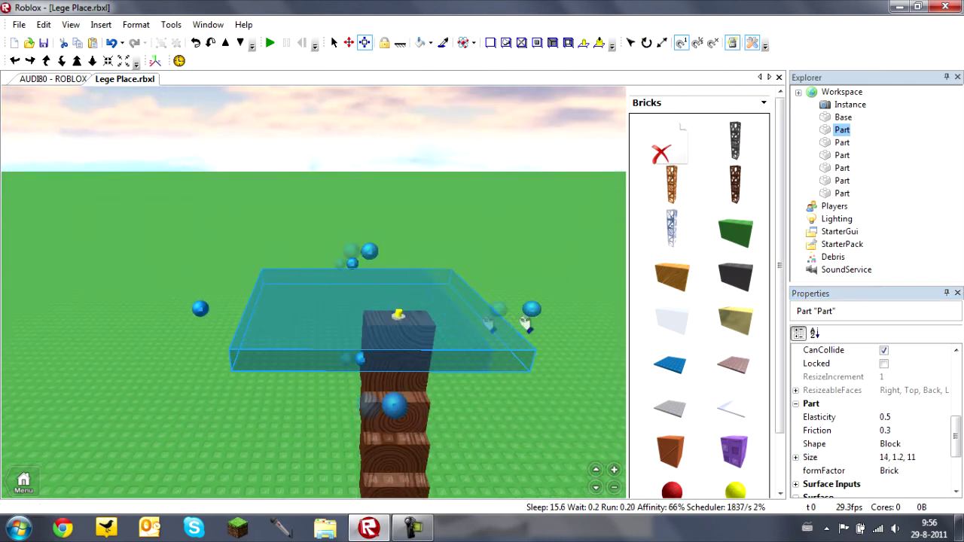
Resize the blue slab from its side faces to 12 by 12 studs
{"action": "left_click_drag", "start_coordinate": [525, 322], "coordinate": [494, 321]}
{"action": "left_click_drag", "start_coordinate": [366, 415], "coordinate": [394, 420]}
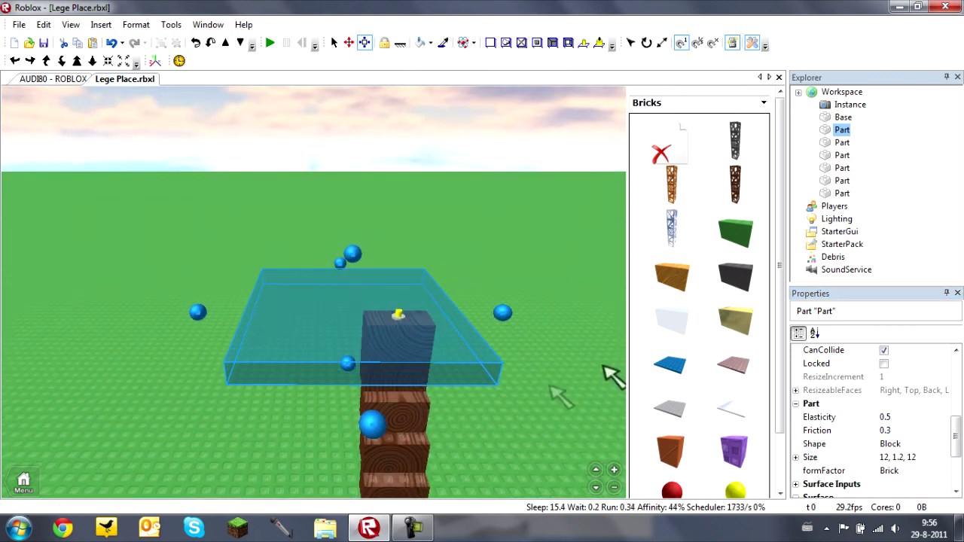
{"action": "right_click_drag", "start_coordinate": [552, 389], "coordinate": [549, 381]}
Set the blue slab's formFactor to Plate
{"action": "left_click", "coordinate": [930, 470]}
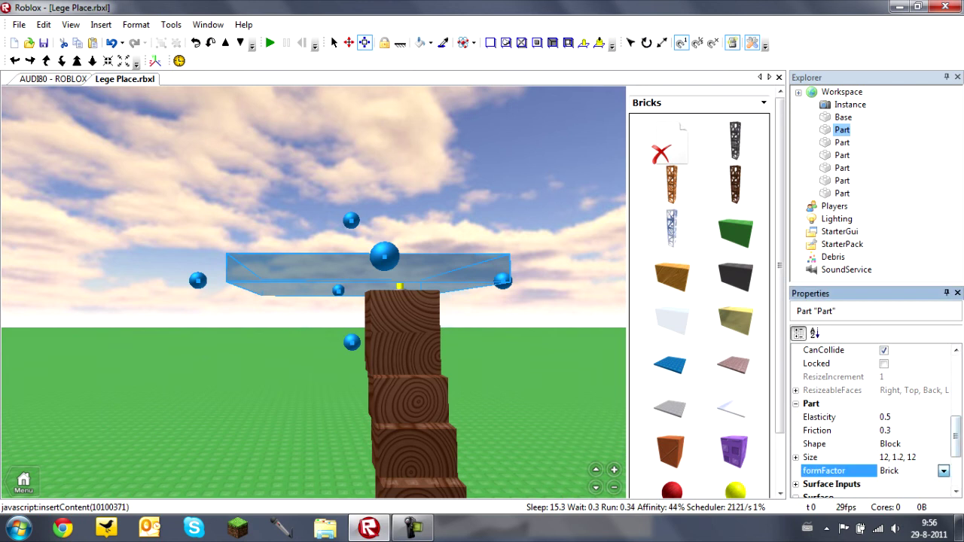
{"action": "left_click", "coordinate": [943, 471]}
{"action": "key", "text": "Down"}
{"action": "key", "text": "Return"}
{"action": "right_click_drag", "start_coordinate": [543, 311], "coordinate": [409, 286]}
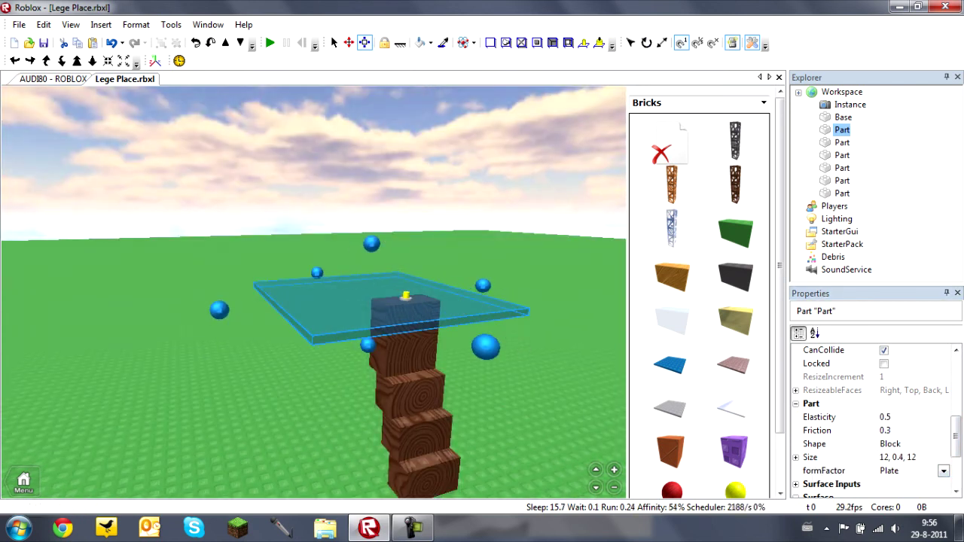
Set the blue slab's formFactor to Custom and lower its top face to a height of 0.2
{"action": "key", "text": "alt+Down"}
{"action": "left_click", "coordinate": [895, 457]}
{"action": "right_click_drag", "start_coordinate": [404, 272], "coordinate": [375, 245]}
{"action": "left_click_drag", "start_coordinate": [374, 242], "coordinate": [384, 312]}
{"action": "right_click_drag", "start_coordinate": [384, 310], "coordinate": [274, 294]}
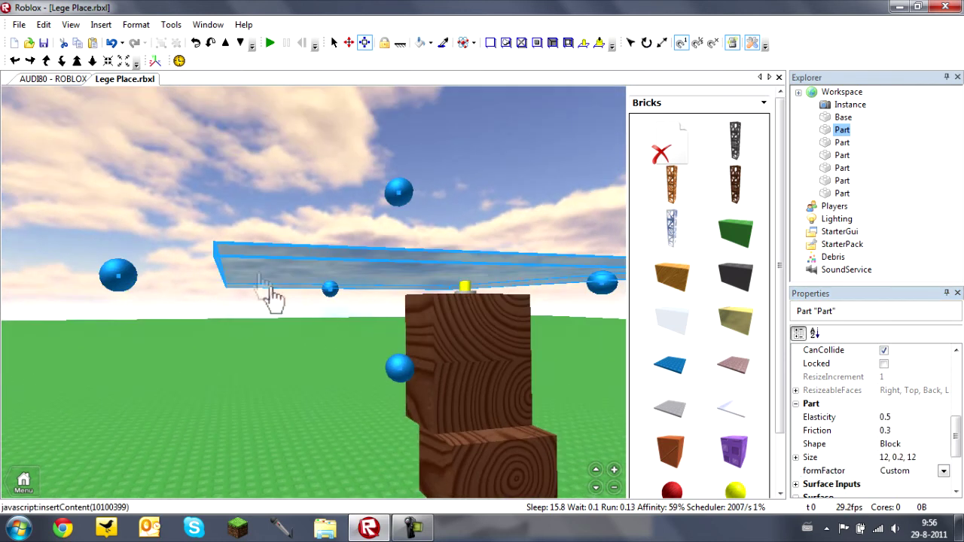
Set the blue slab's TopSurface to Smooth and deselect the slab
{"action": "scroll", "coordinate": [873, 422], "scroll_direction": "down", "scroll_amount": 3}
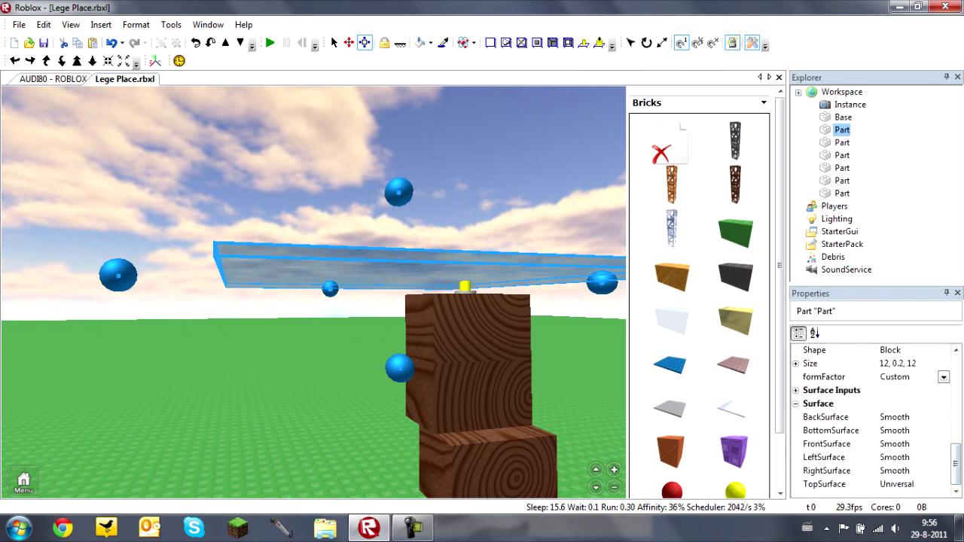
{"action": "left_click", "coordinate": [907, 484]}
{"action": "left_click", "coordinate": [943, 484]}
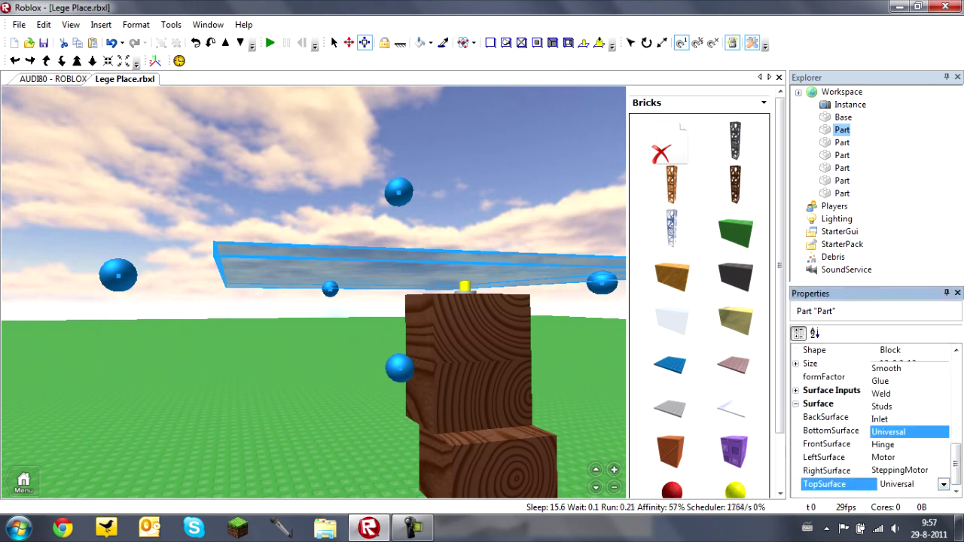
{"action": "left_click", "coordinate": [886, 368]}
{"action": "left_click", "coordinate": [402, 153]}
{"action": "right_click_drag", "start_coordinate": [402, 153], "coordinate": [424, 180]}
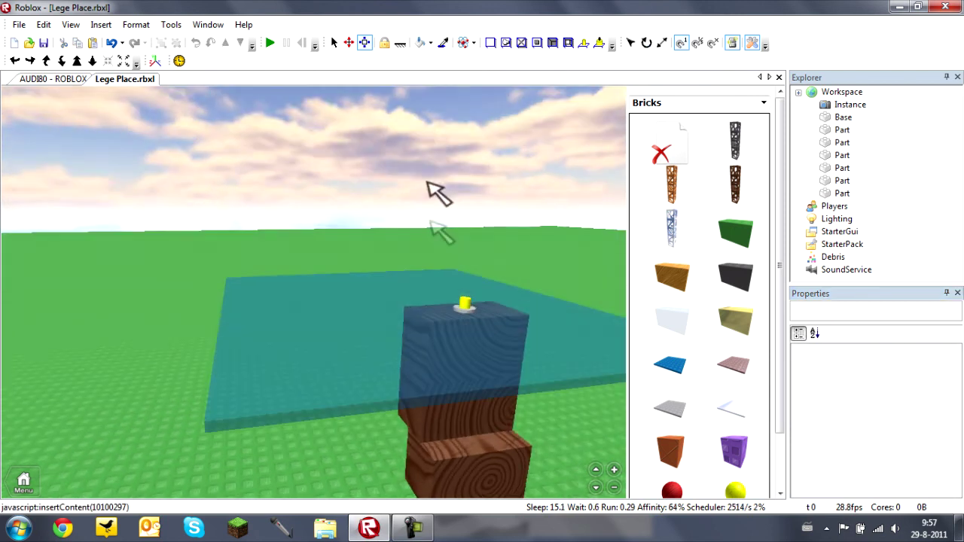
Select the blue slab and shift it sideways above the wooden blocks
{"action": "left_click", "coordinate": [465, 334]}
{"action": "scroll", "coordinate": [465, 334], "scroll_direction": "down", "scroll_amount": 2}
{"action": "left_click_drag", "start_coordinate": [429, 349], "coordinate": [484, 330]}
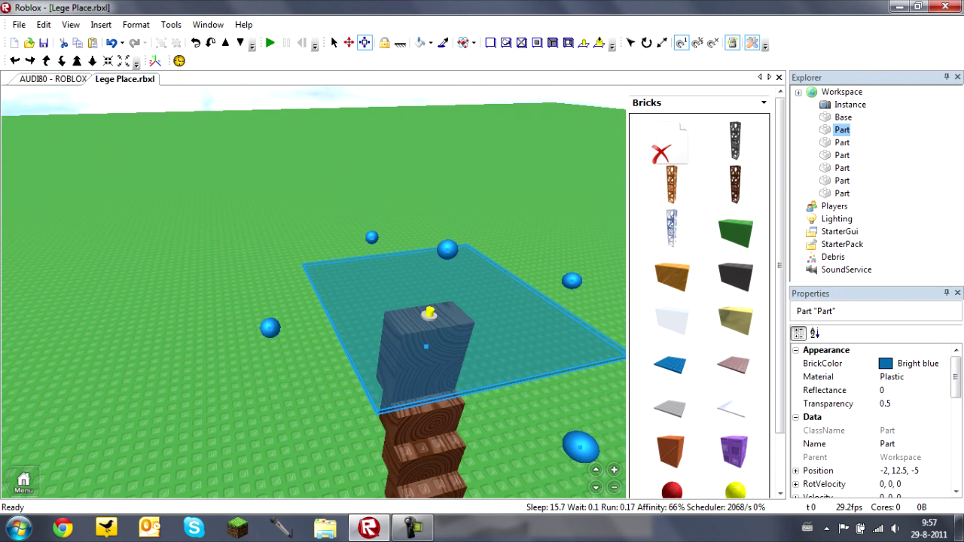
Examine the object types available for insertion, such as Script, and close the list without adding any
{"action": "left_click", "coordinate": [44, 25]}
{"action": "mouse_move", "coordinate": [71, 25]}
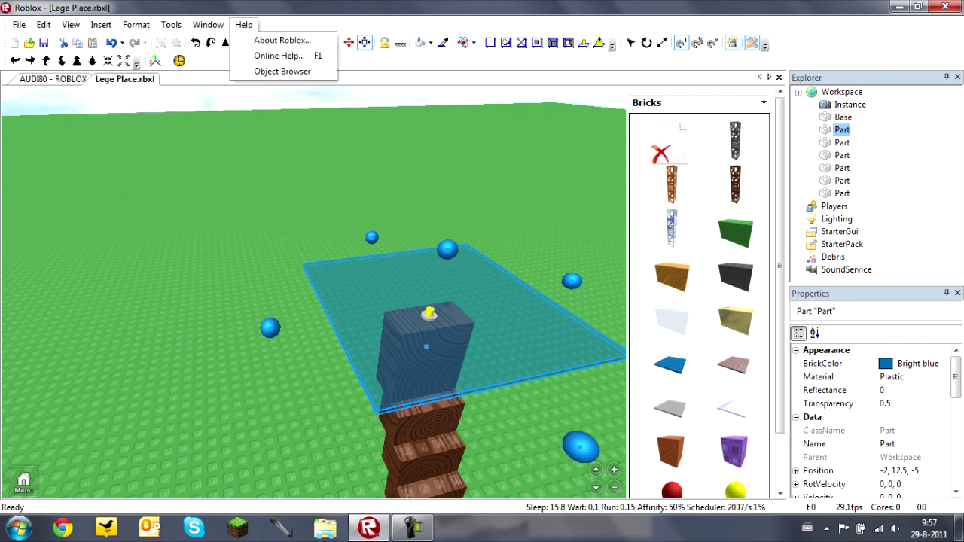
{"action": "left_click", "coordinate": [244, 24]}
{"action": "left_click", "coordinate": [101, 25]}
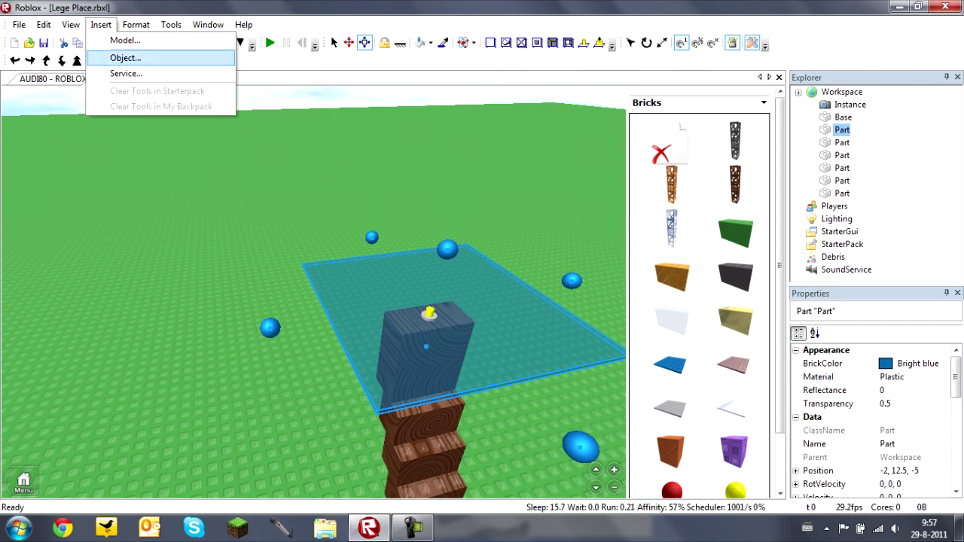
{"action": "left_click", "coordinate": [125, 58]}
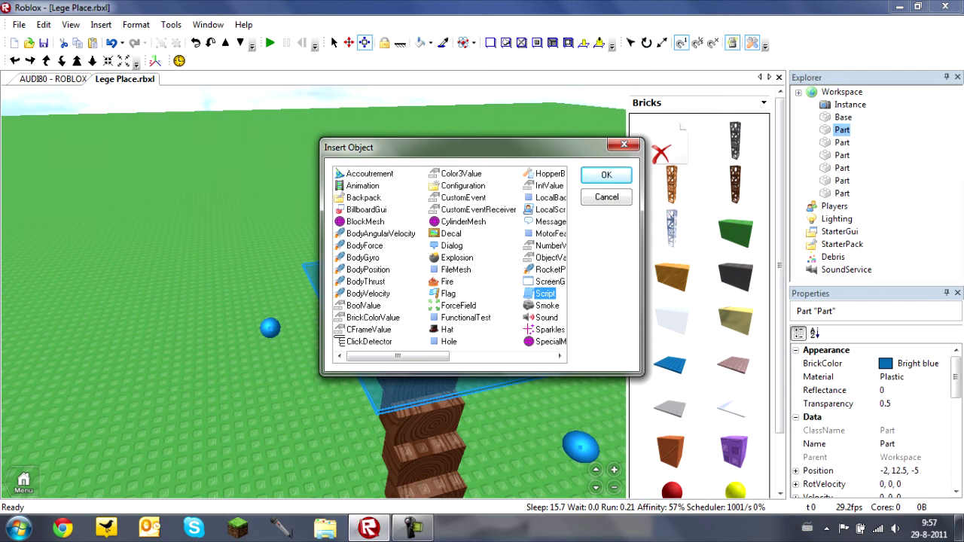
{"action": "key", "text": "Return"}
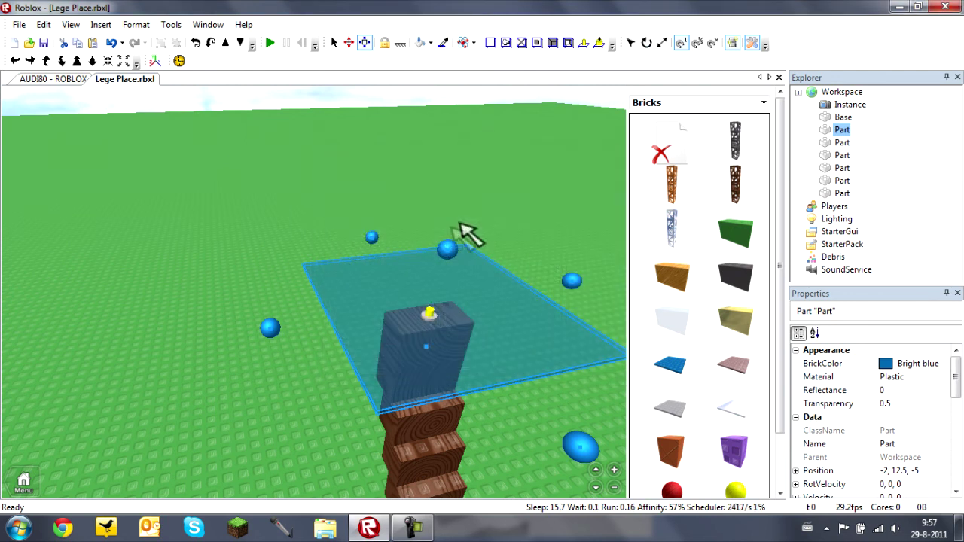
Examine the insertion, formatting and tool commands, including the Play Solo, Start Server and Start Player test options
{"action": "left_click", "coordinate": [101, 24]}
{"action": "key", "text": "Down"}
{"action": "key", "text": "Down"}
{"action": "key", "text": "Down"}
{"action": "key", "text": "Down"}
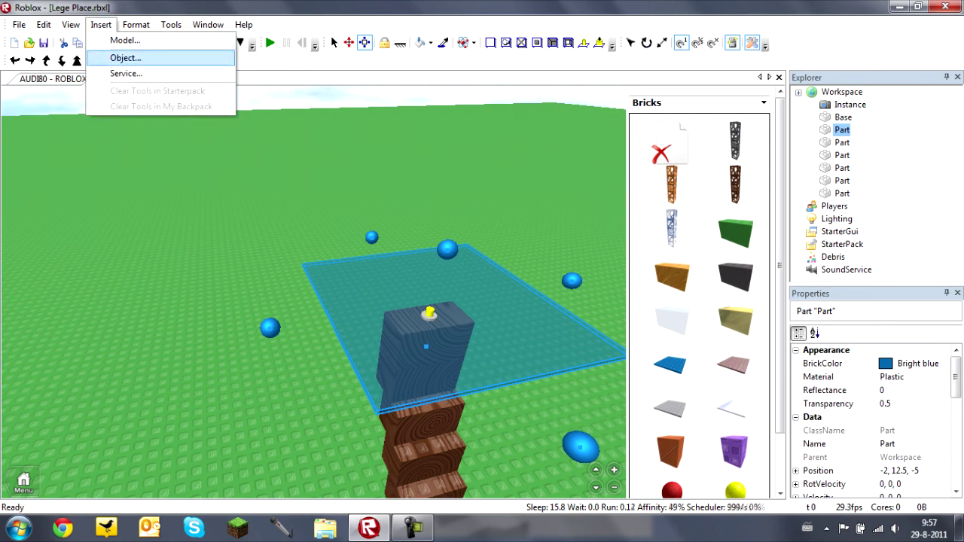
{"action": "key", "text": "Right"}
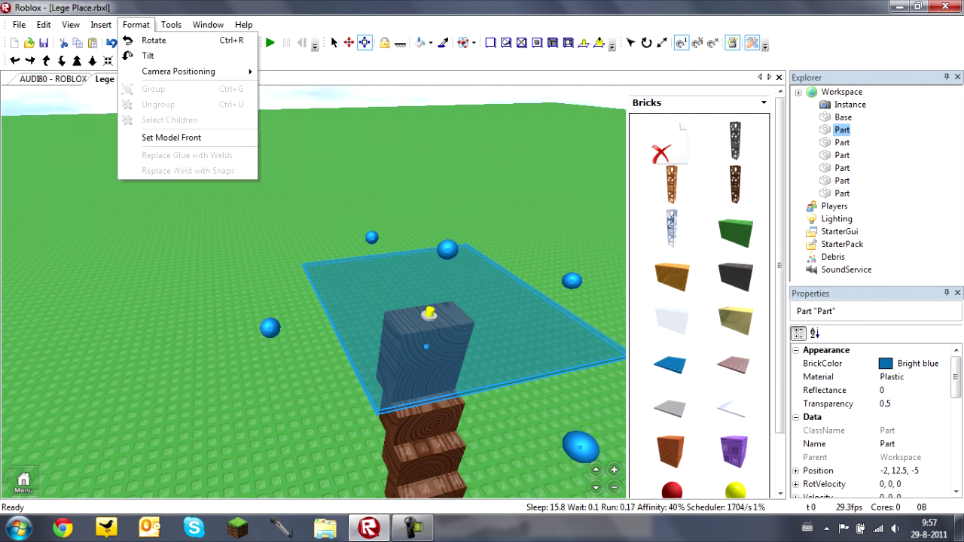
{"action": "key", "text": "Right"}
{"action": "key", "text": "Down"}
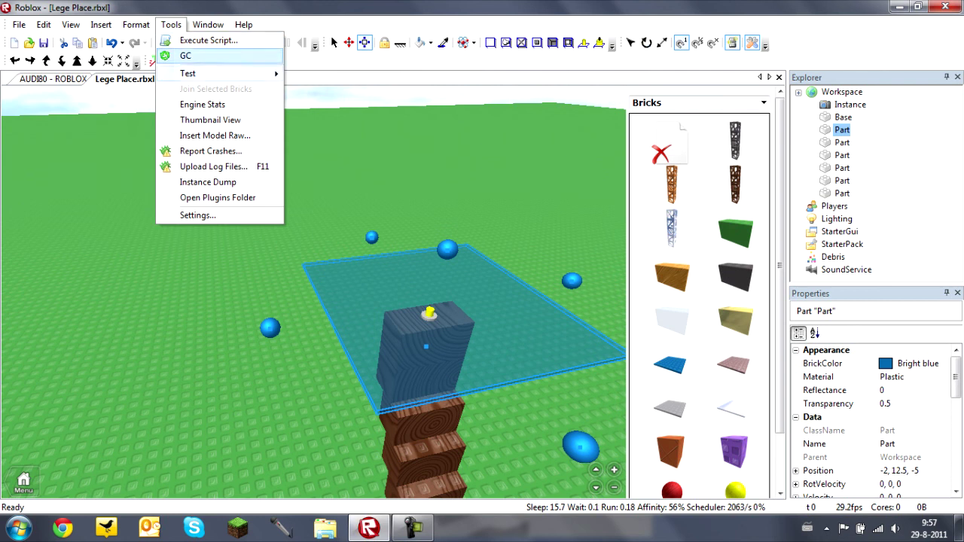
{"action": "key", "text": "Down"}
{"action": "key", "text": "Right"}
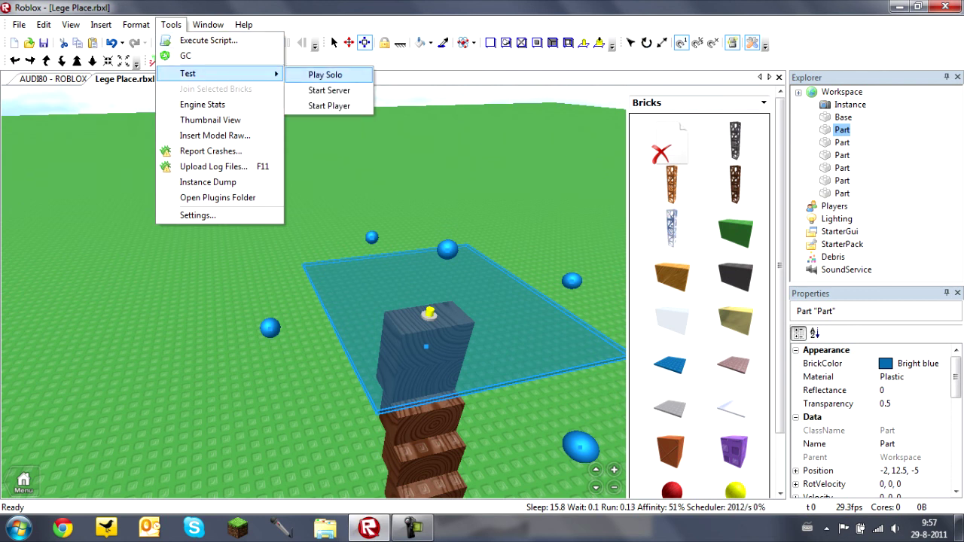
{"action": "key", "text": "Left"}
{"action": "key", "text": "Down"}
{"action": "key", "text": "Down"}
{"action": "key", "text": "Down"}
{"action": "key", "text": "Down"}
{"action": "key", "text": "Down"}
{"action": "key", "text": "Down"}
{"action": "key", "text": "Down"}
{"action": "key", "text": "Down"}
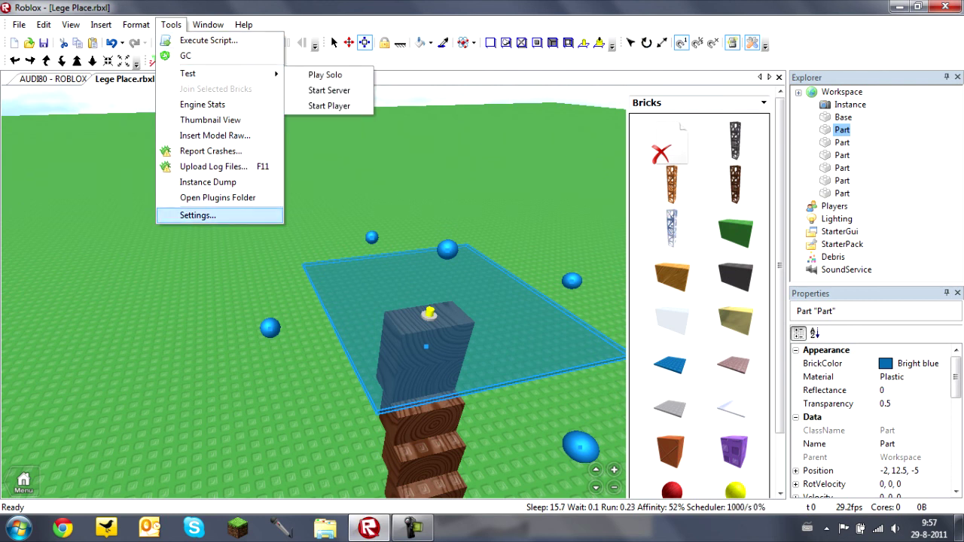
{"action": "key", "text": "Down"}
{"action": "key", "text": "Right"}
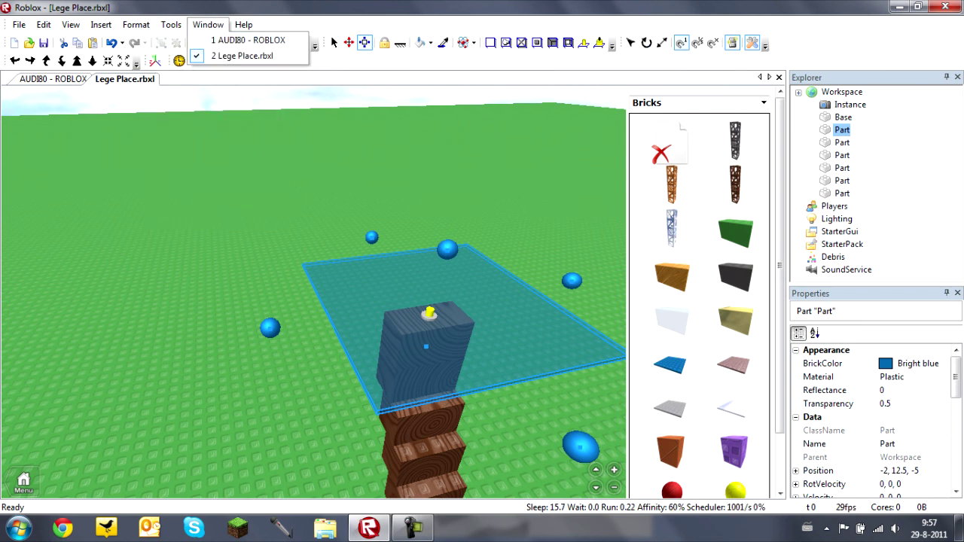
Examine the commands for publishing the place to ROBLOX and for saving or publishing the selection as a model
{"action": "key", "text": "Right"}
{"action": "key", "text": "Left"}
{"action": "key", "text": "Left"}
{"action": "key", "text": "Left"}
{"action": "key", "text": "Left"}
{"action": "key", "text": "Left"}
{"action": "key", "text": "Left"}
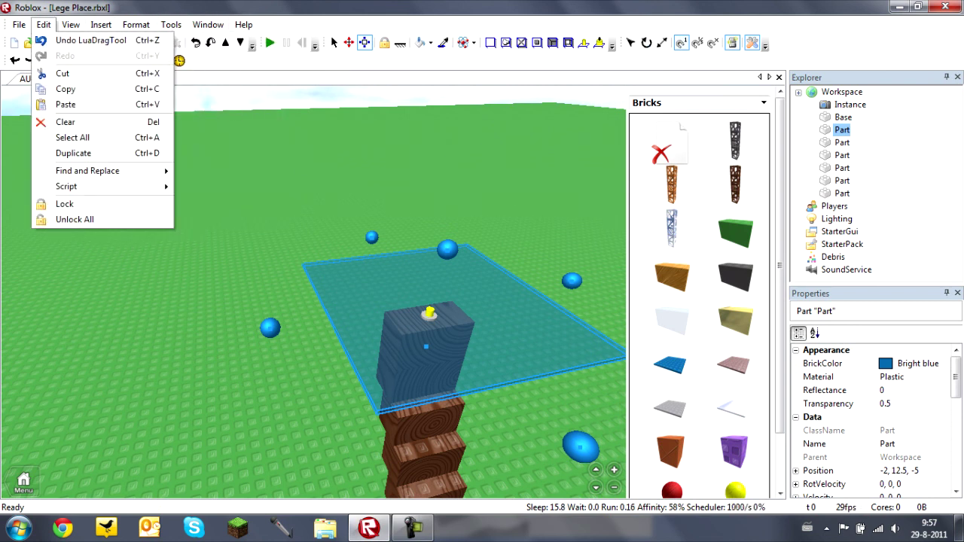
{"action": "key", "text": "Right"}
{"action": "key", "text": "Left"}
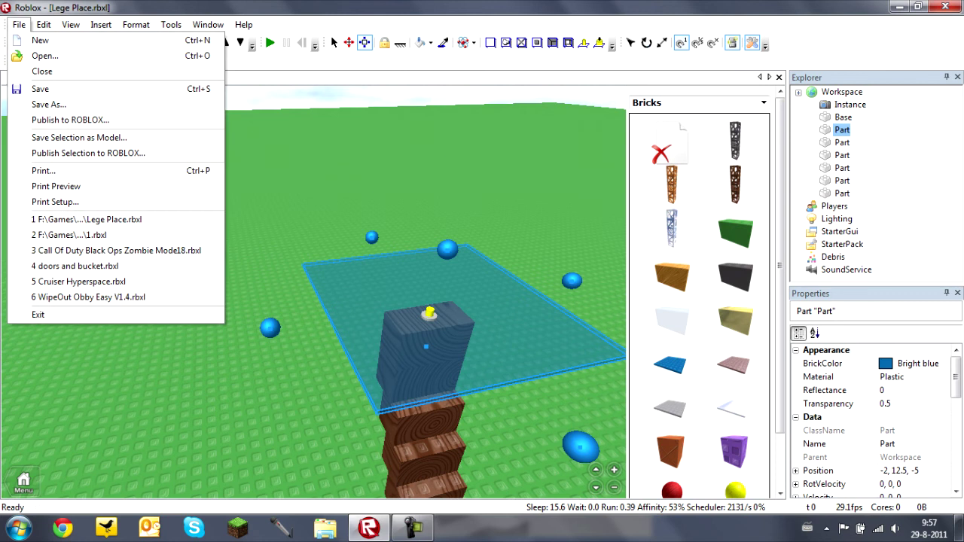
{"action": "key", "text": "Down"}
{"action": "key", "text": "Down"}
{"action": "key", "text": "Down"}
{"action": "key", "text": "Down"}
{"action": "key", "text": "Down"}
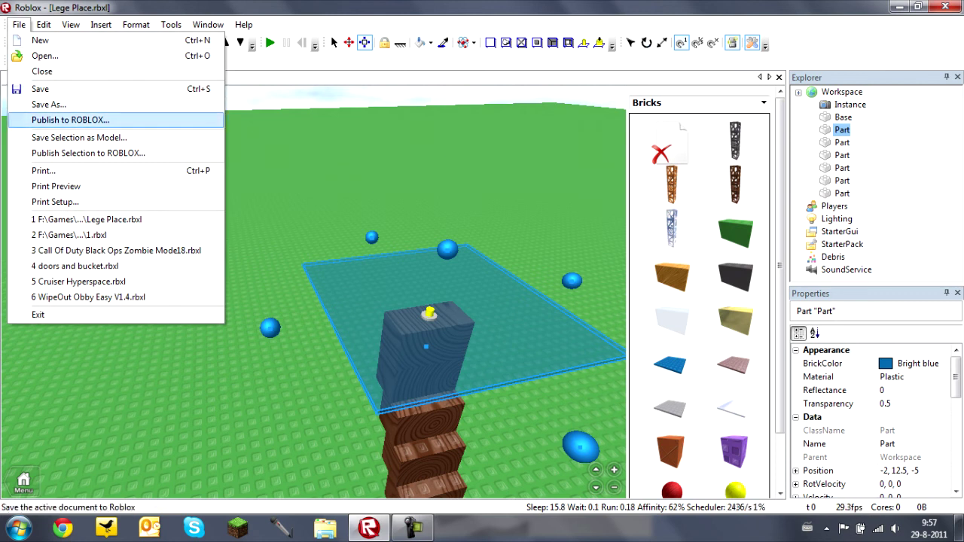
{"action": "key", "text": "Down"}
{"action": "key", "text": "Down"}
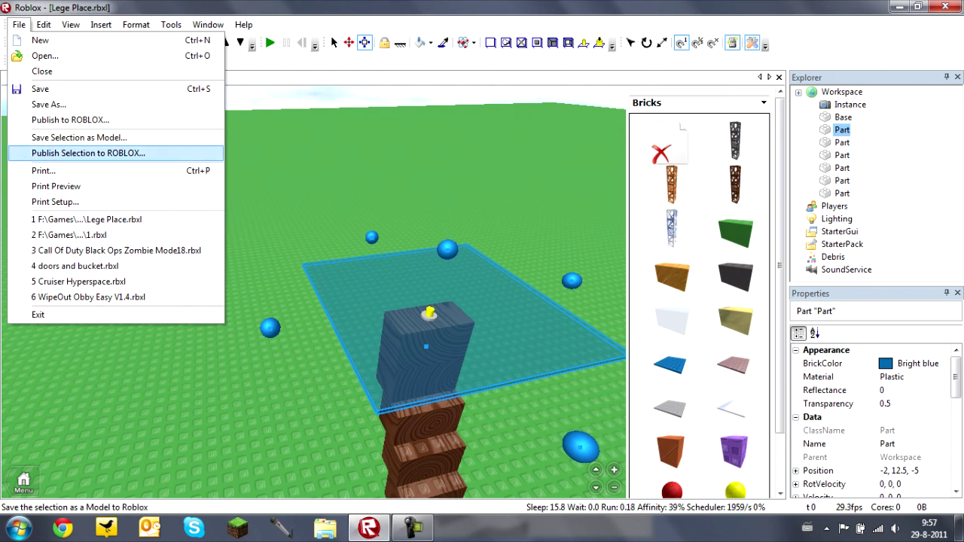
{"action": "key", "text": "Up"}
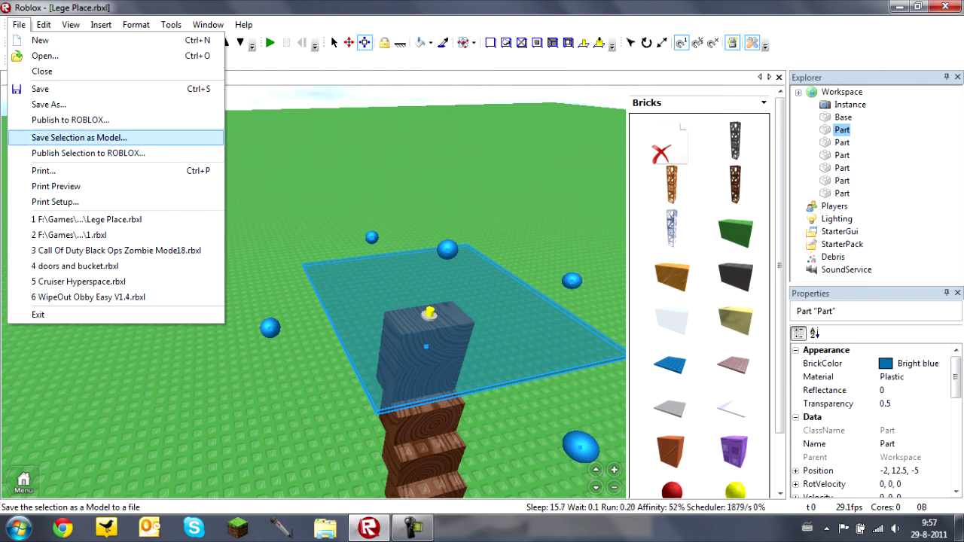
{"action": "key", "text": "Down"}
{"action": "key", "text": "Down"}
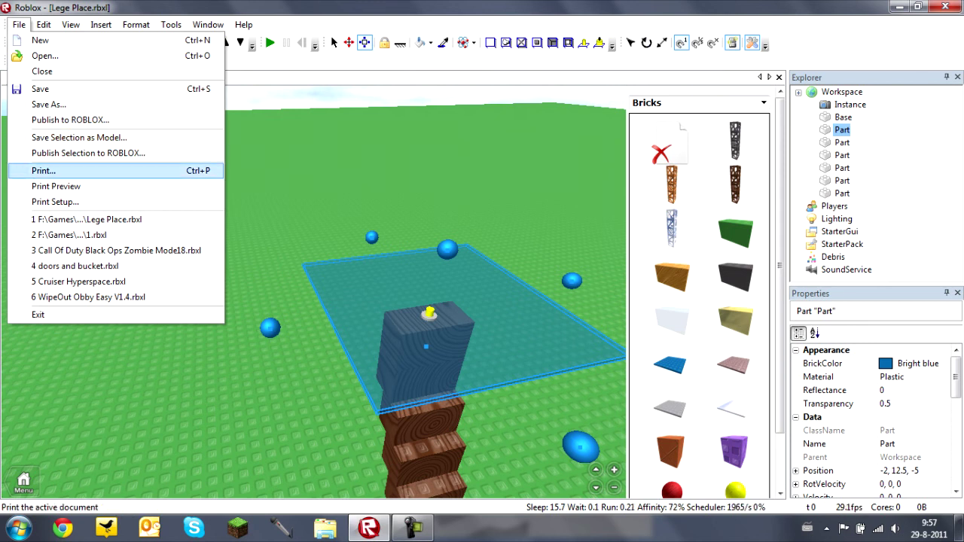
{"action": "key", "text": "Up"}
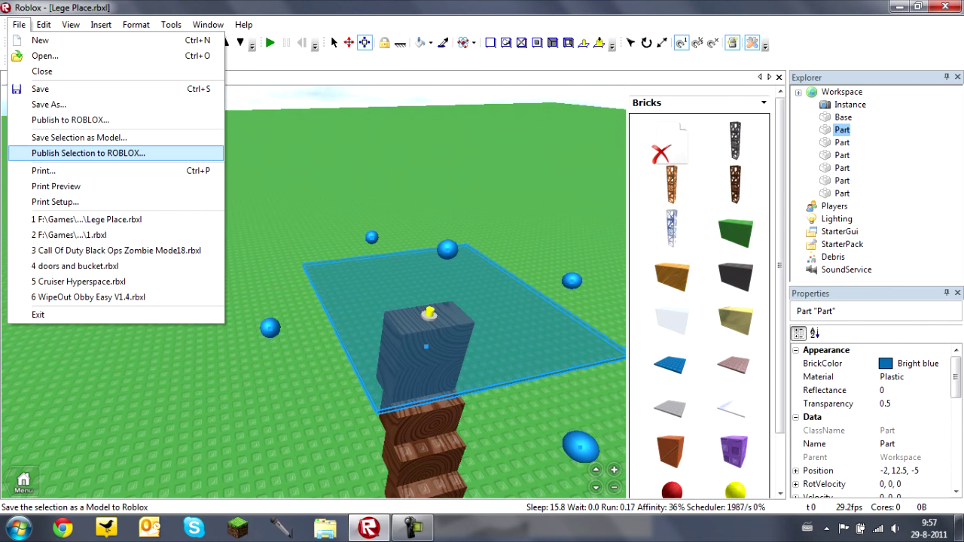